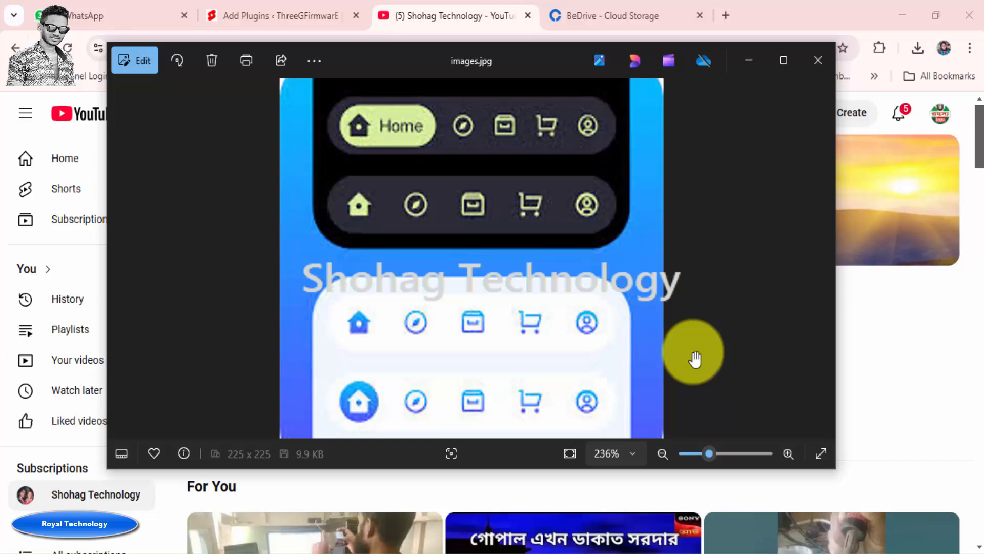
- Open the ThreegFirmware bookmark in a new tab and switch to that tab
drag(546, 62, 612, 56)
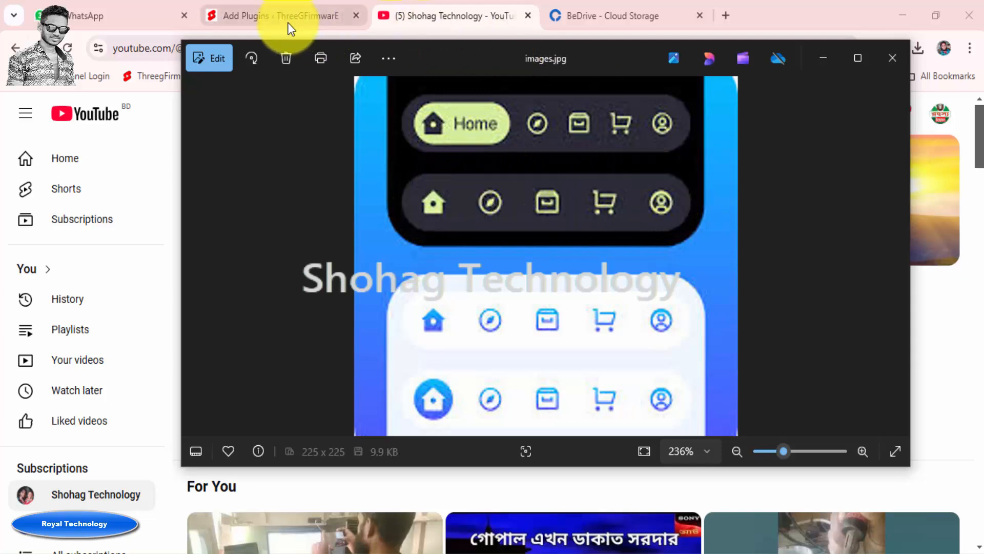
right_click(159, 72)
click(198, 92)
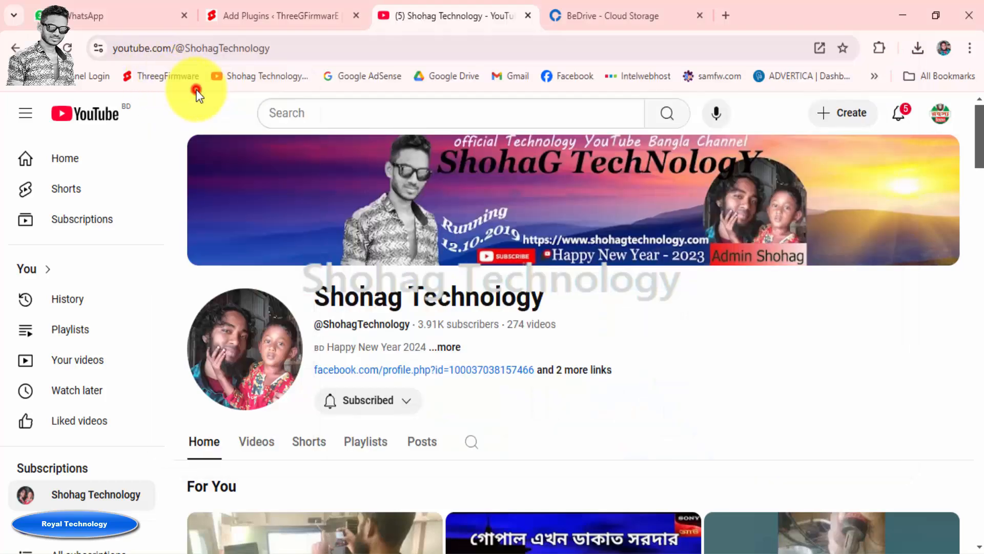
click(701, 14)
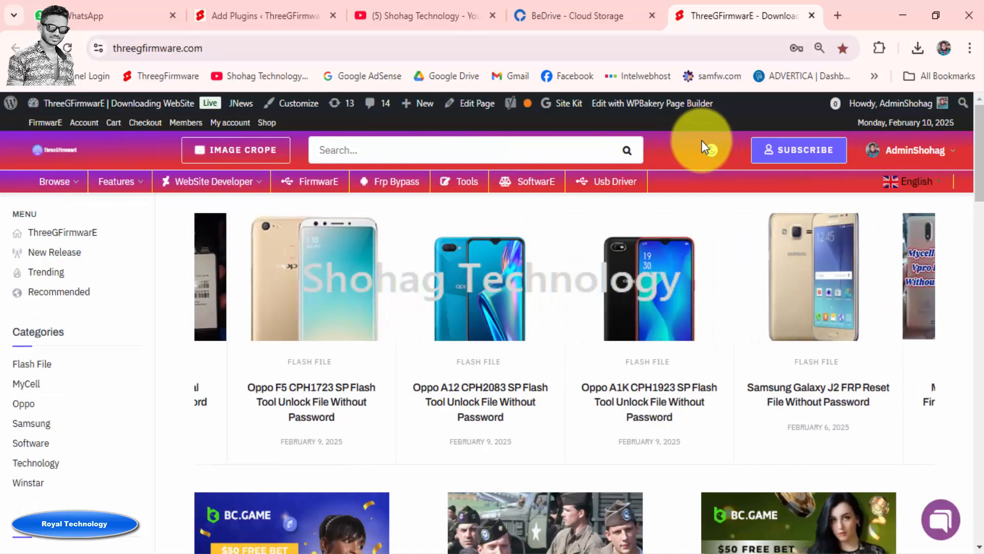
- Inspect the ThreegFirmware homepage in mobile device emulation with the developer tools docked to the right
right_click(549, 471)
click(590, 449)
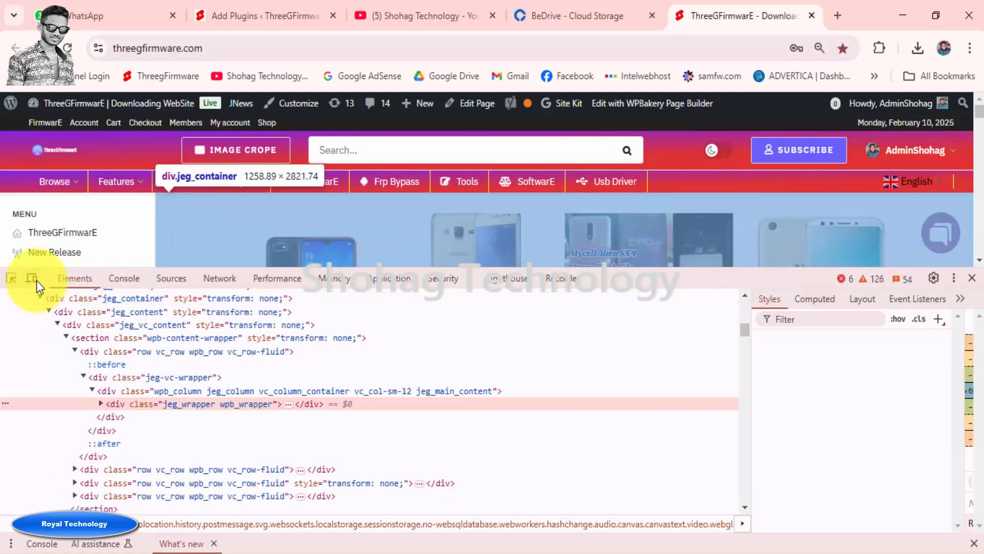
click(32, 278)
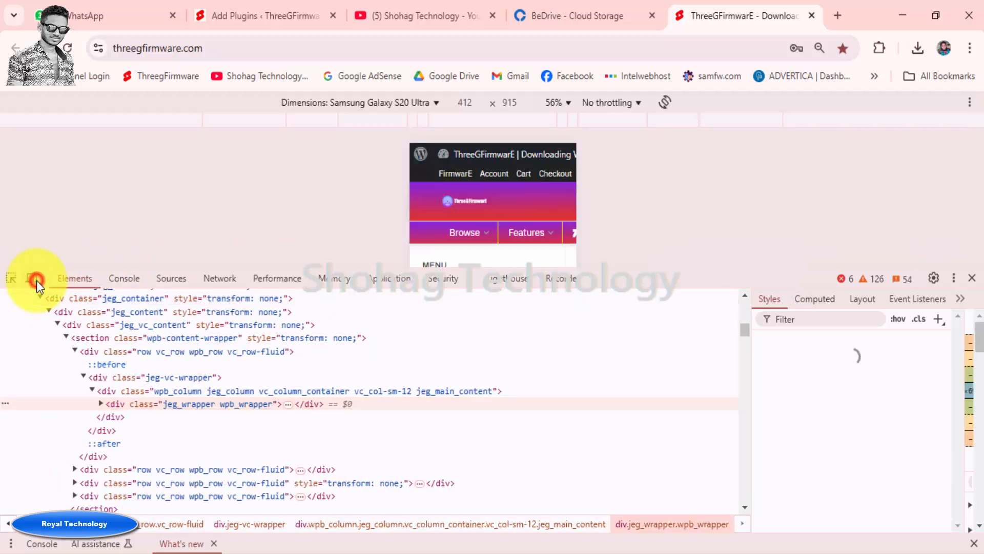
click(955, 279)
click(968, 304)
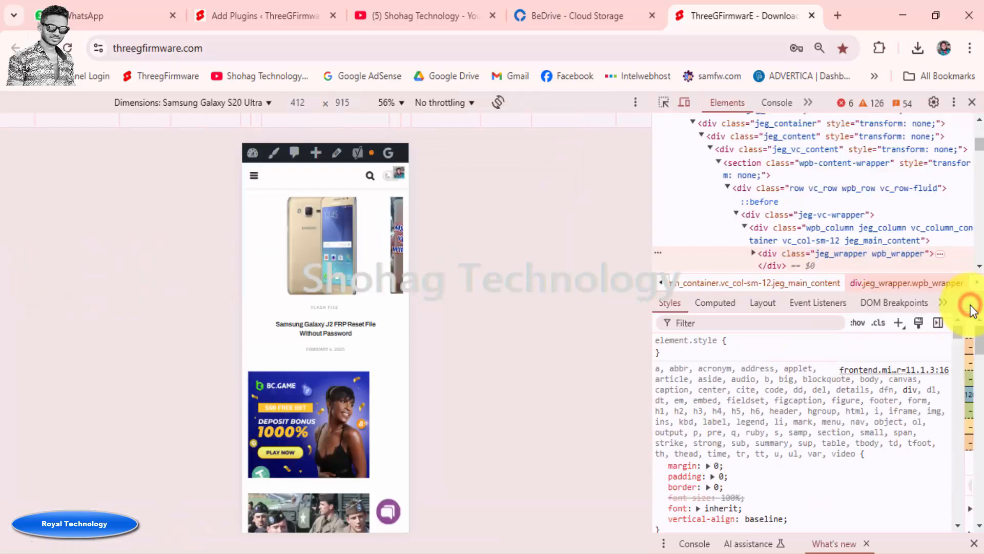
- Set the emulated device to Responsive and widen the page preview to about 546 pixels
scroll(364, 397, down, 10)
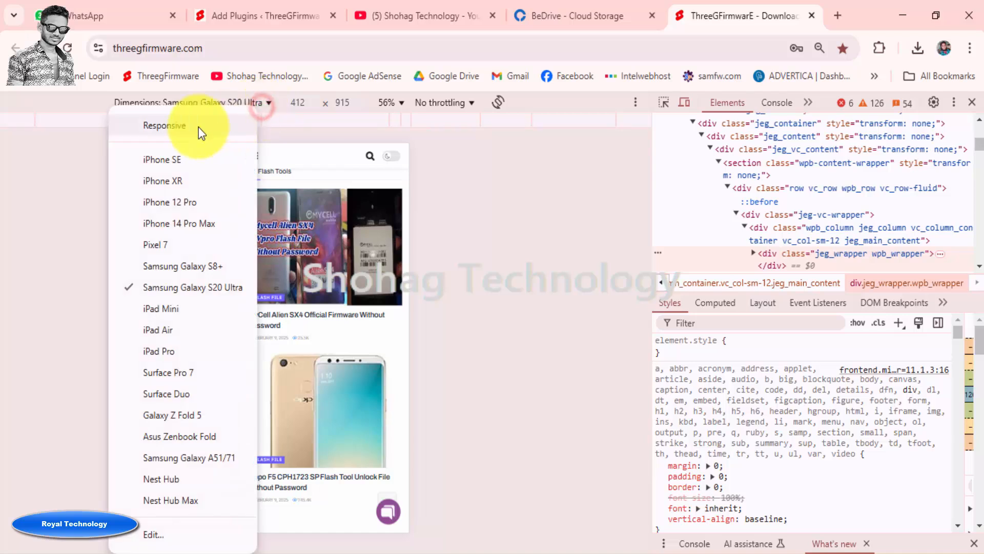
click(198, 127)
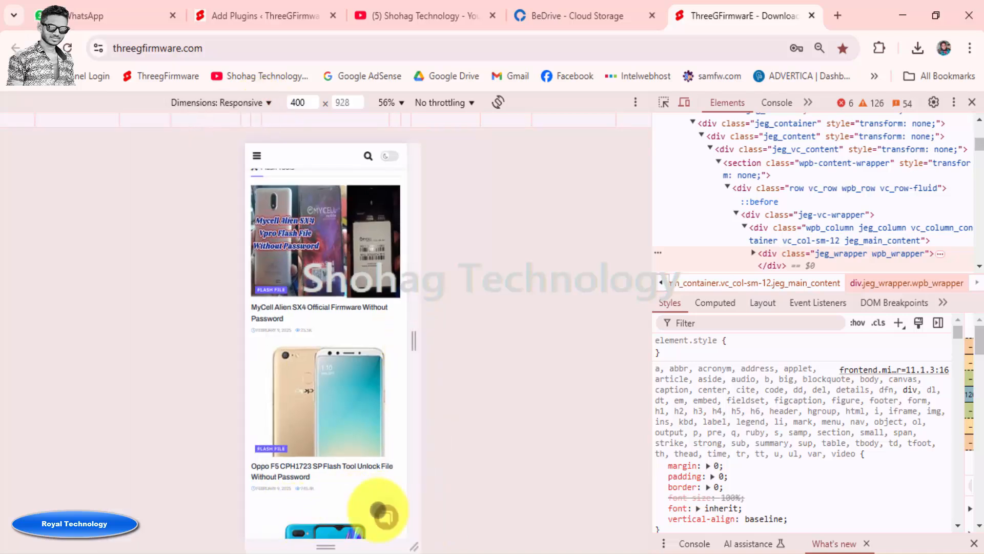
drag(412, 346, 441, 347)
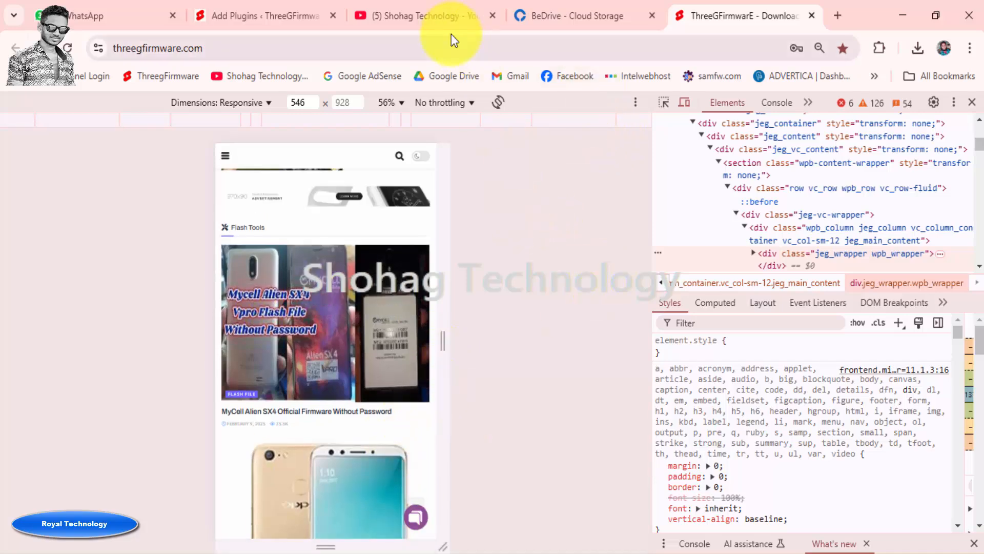
- Review the Shohag Technology YouTube channel page and the BeDrive landing page down to its footer
click(439, 18)
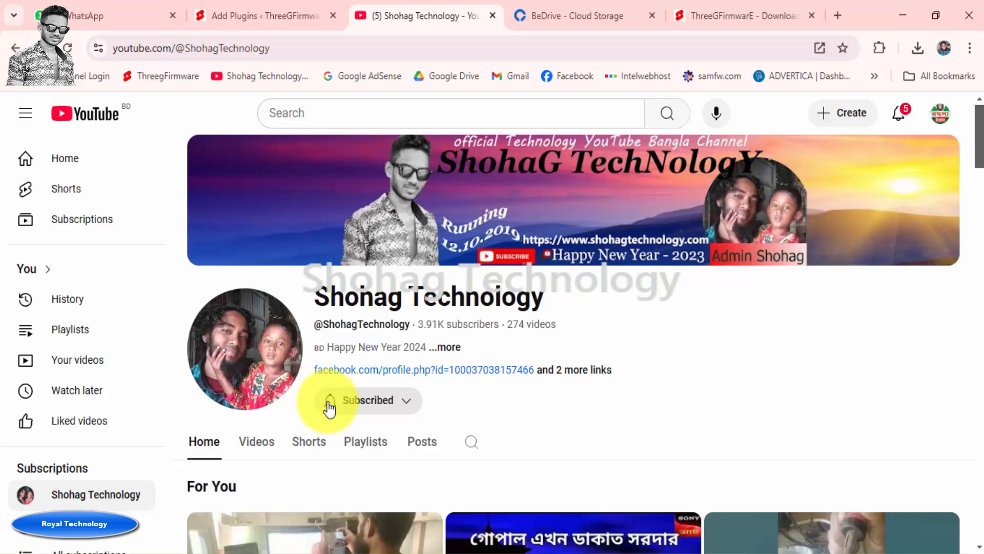
click(558, 25)
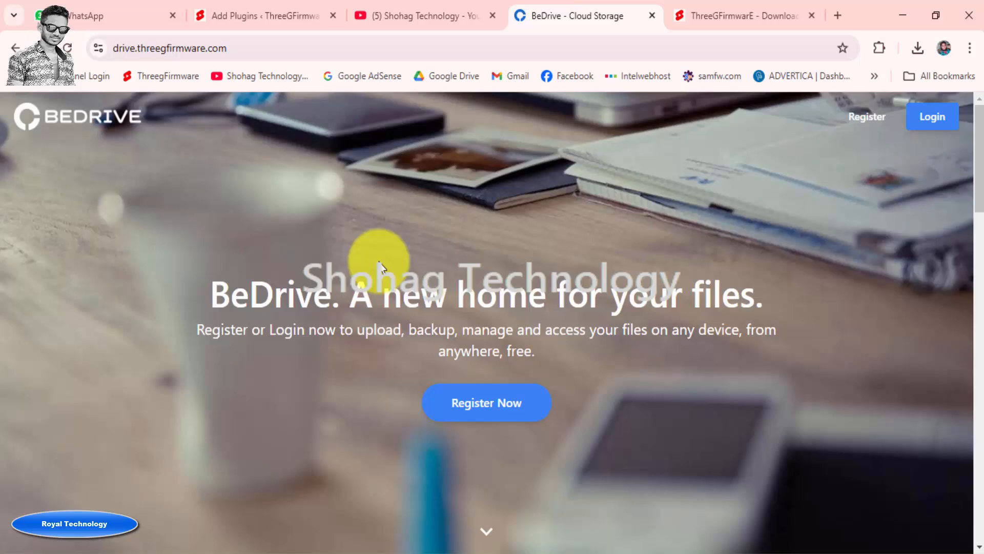
scroll(651, 280, down, 10)
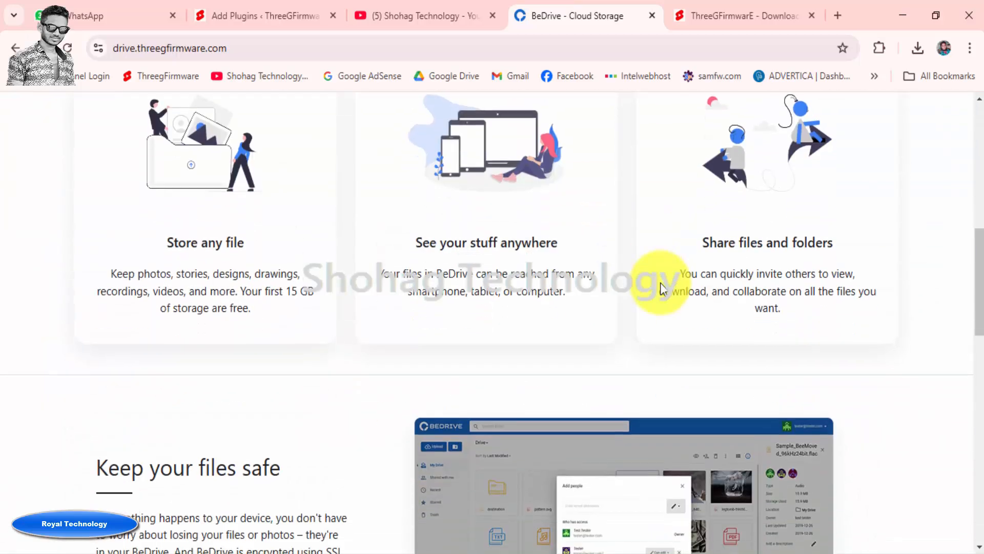
scroll(660, 282, down, 7)
scroll(661, 282, up, 5)
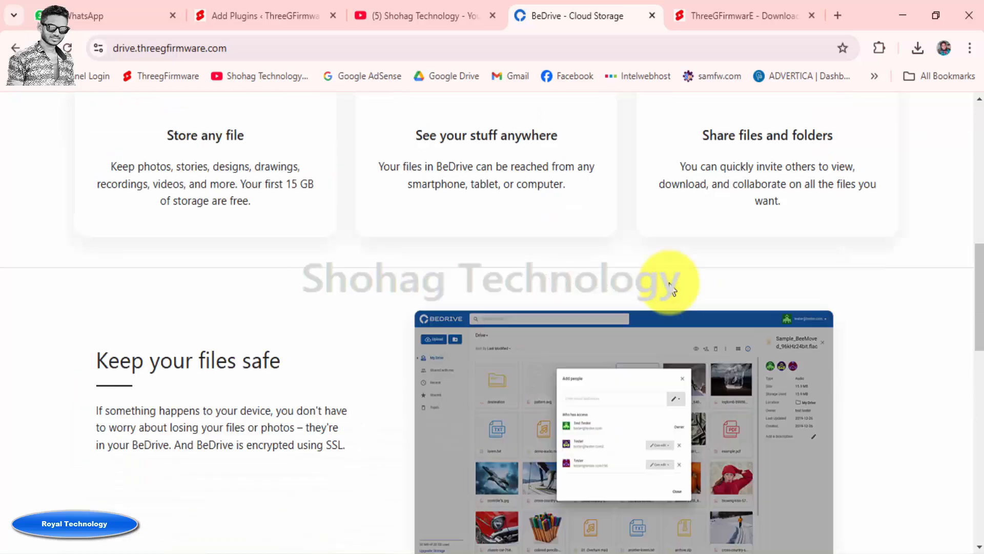
scroll(669, 287, up, 6)
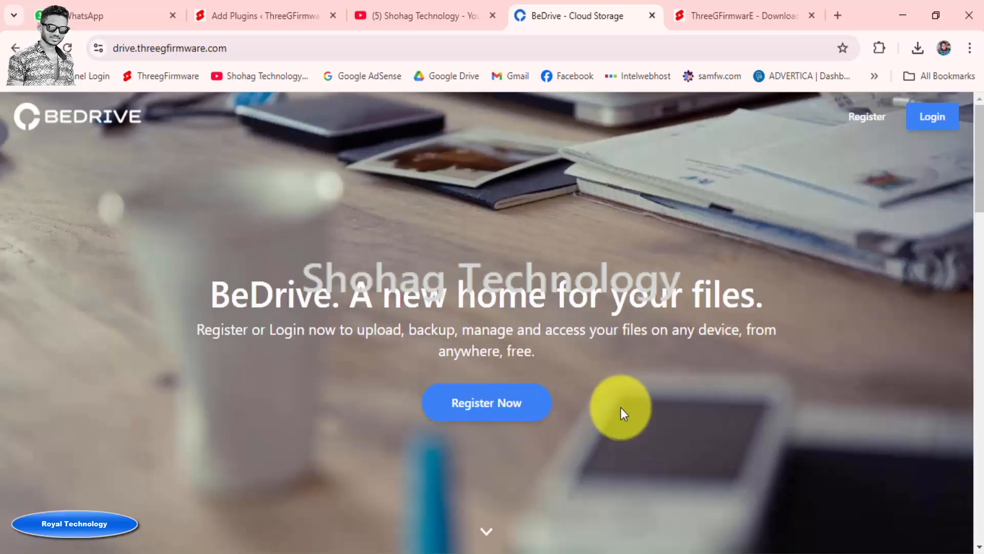
scroll(621, 407, down, 15)
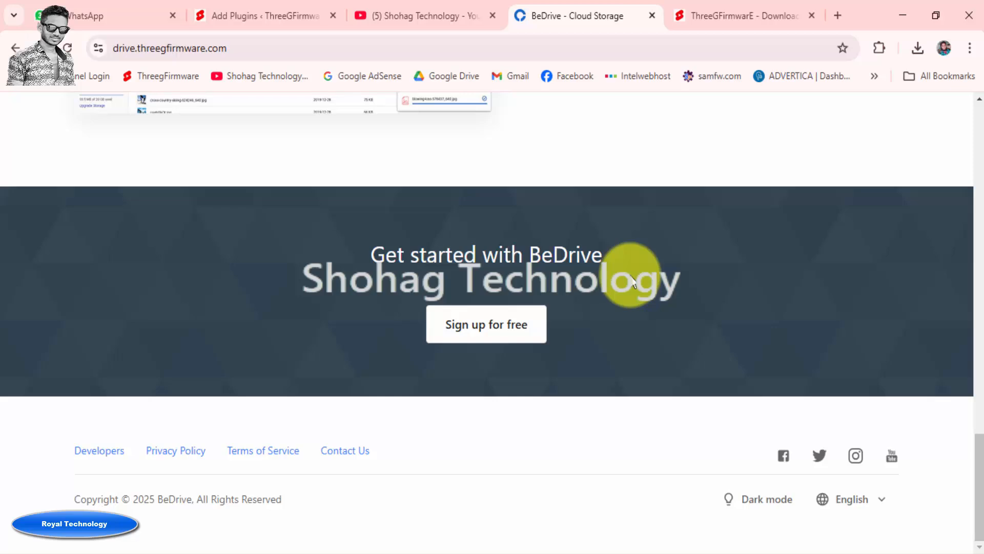
- Open the ThreegFirmware bookmark in another new tab to show the desktop version of the site
click(706, 20)
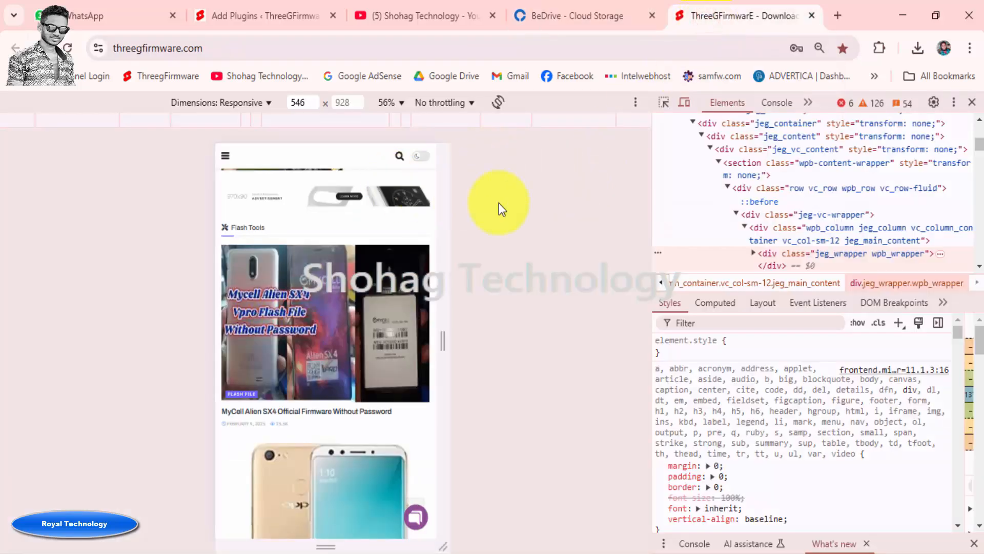
right_click(153, 75)
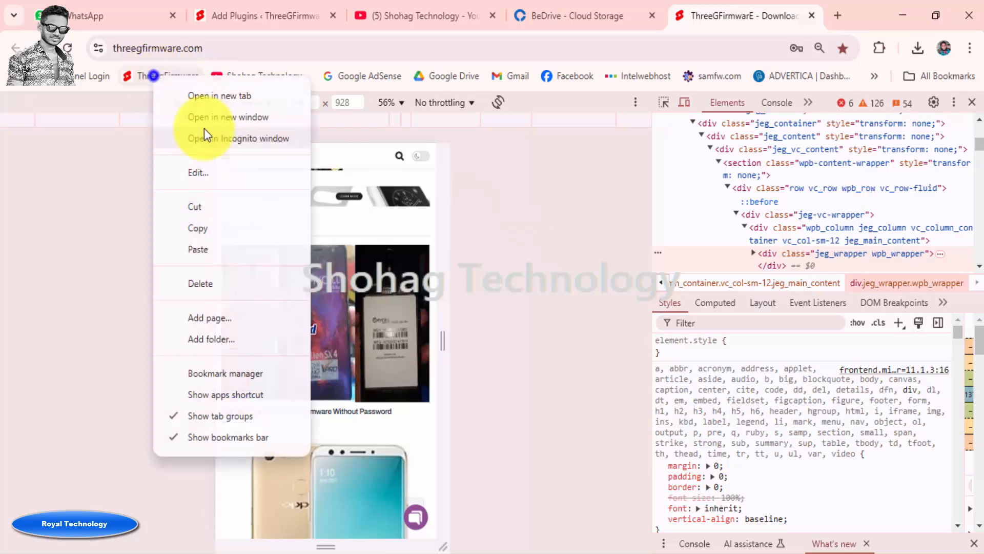
click(242, 104)
click(752, 17)
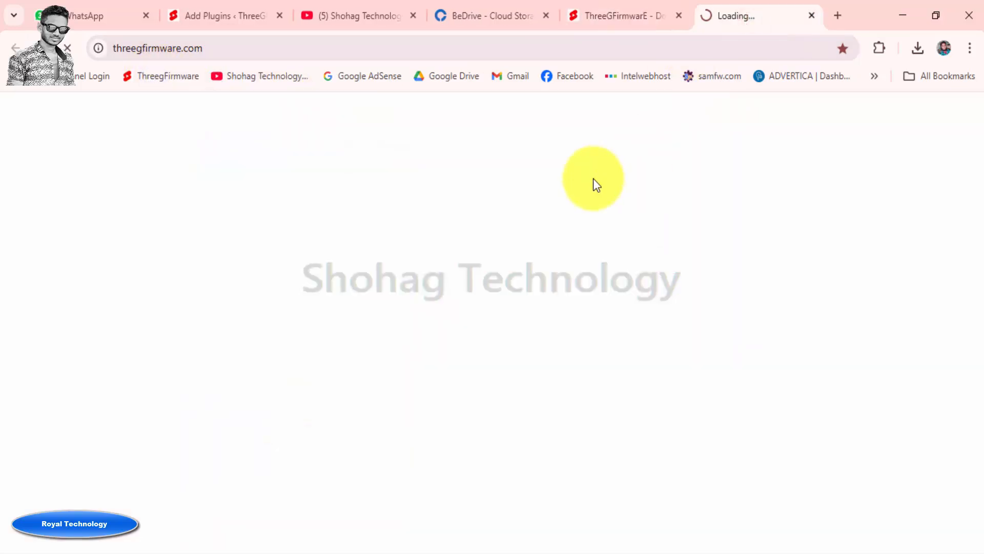
click(482, 15)
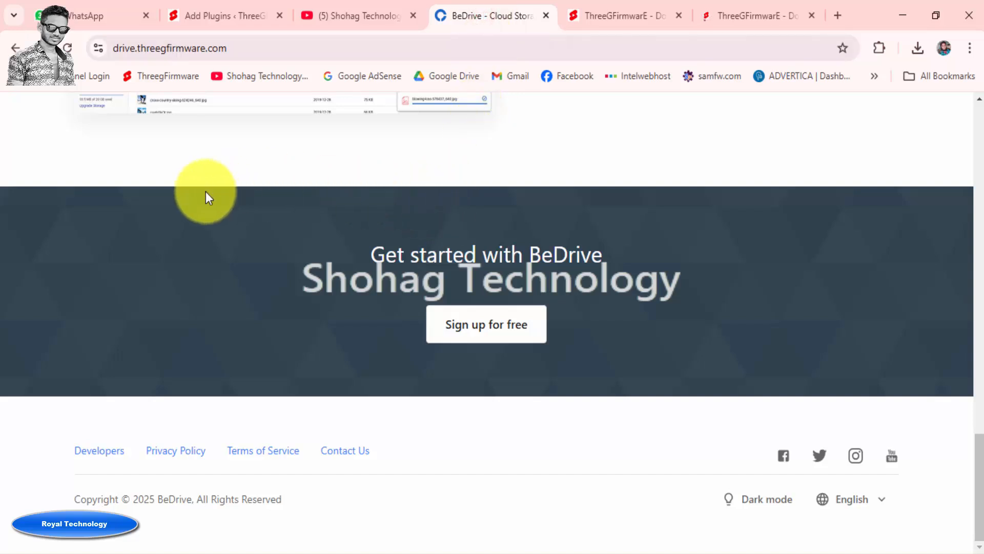
click(734, 23)
- Reload the Add Plugins search results for "wp bottom menu" and activate the WP Bottom Menu plugin
mouse_move(195, 184)
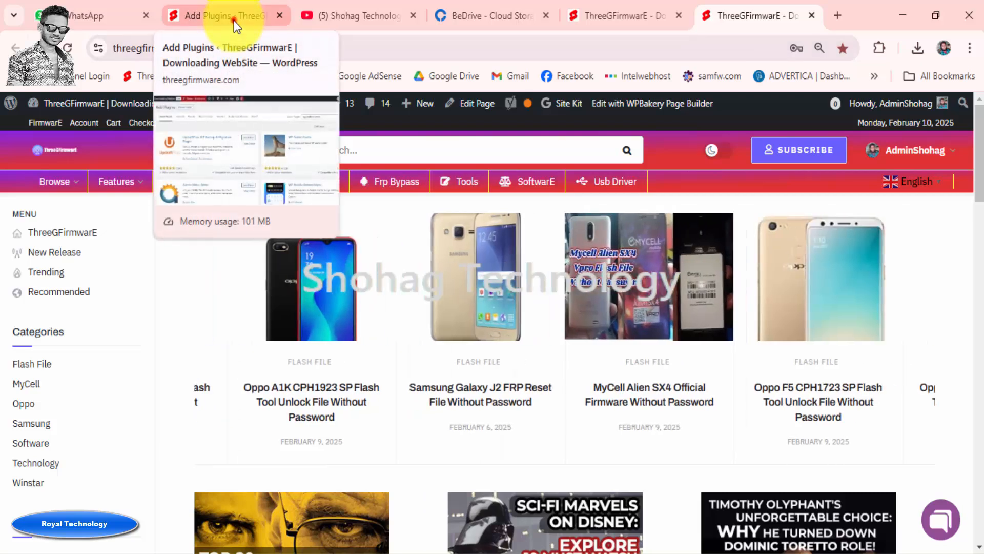
click(234, 20)
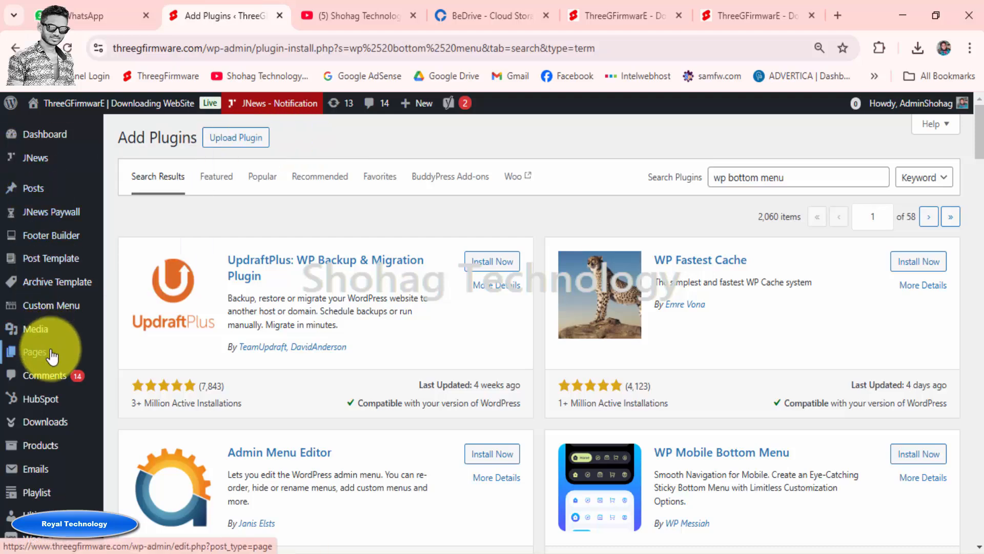
scroll(52, 358, down, 1)
scroll(53, 357, down, 3)
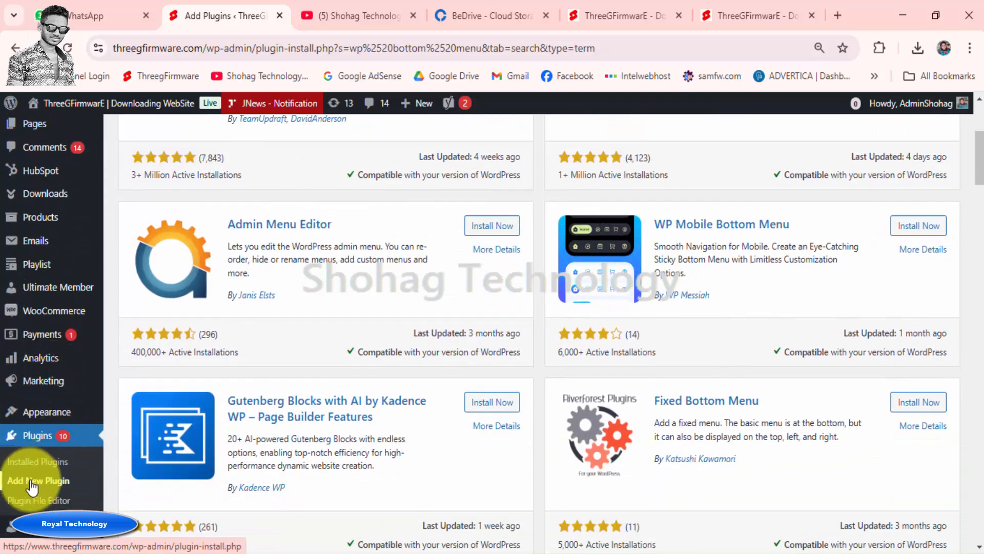
scroll(254, 421, up, 4)
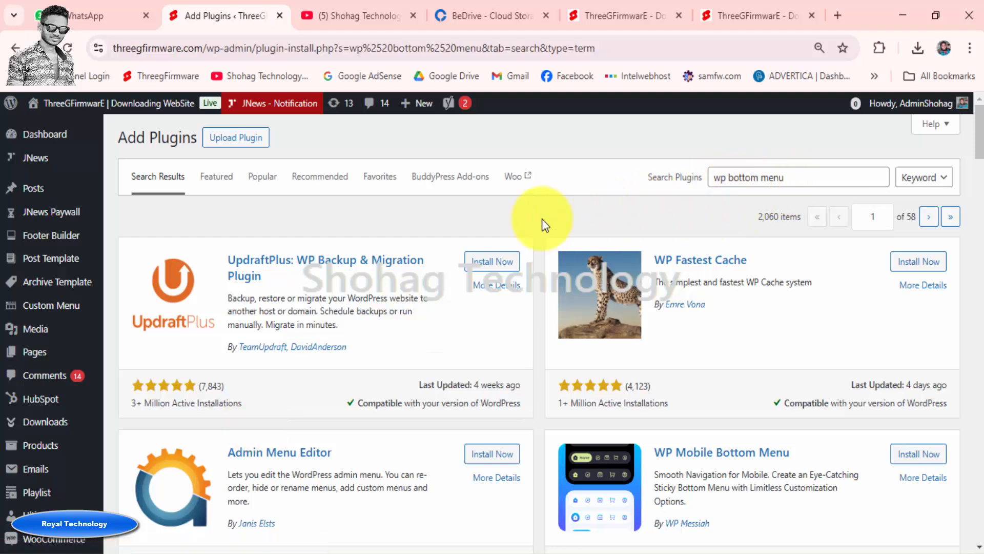
scroll(542, 221, down, 10)
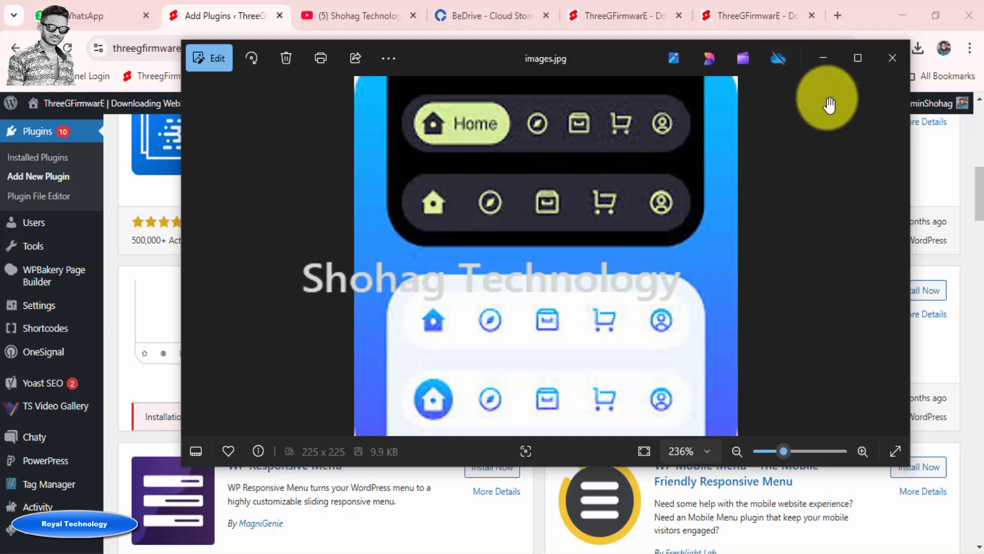
click(893, 58)
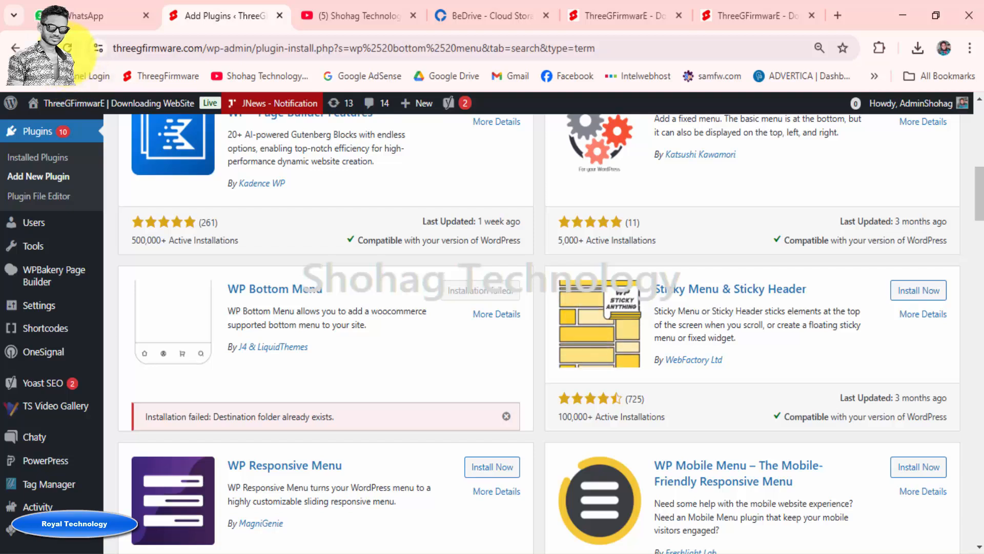
click(70, 44)
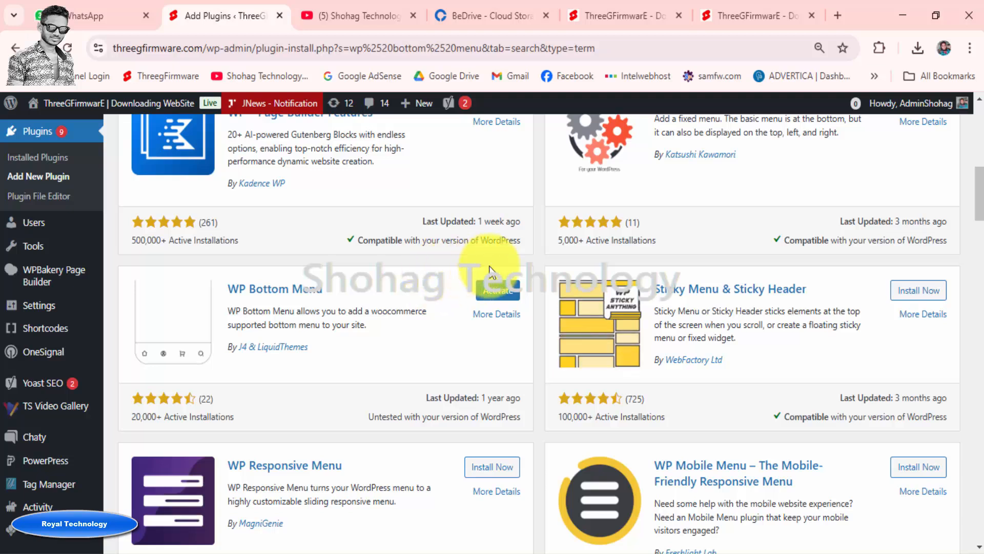
click(494, 289)
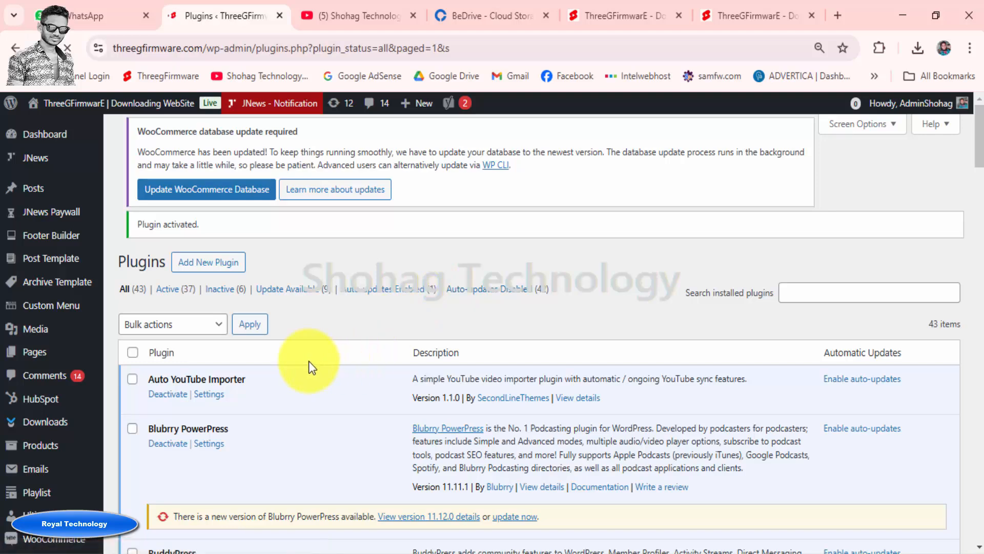
- Look through the installed plugins list for the WP Bottom Menu entry
scroll(309, 363, down, 5)
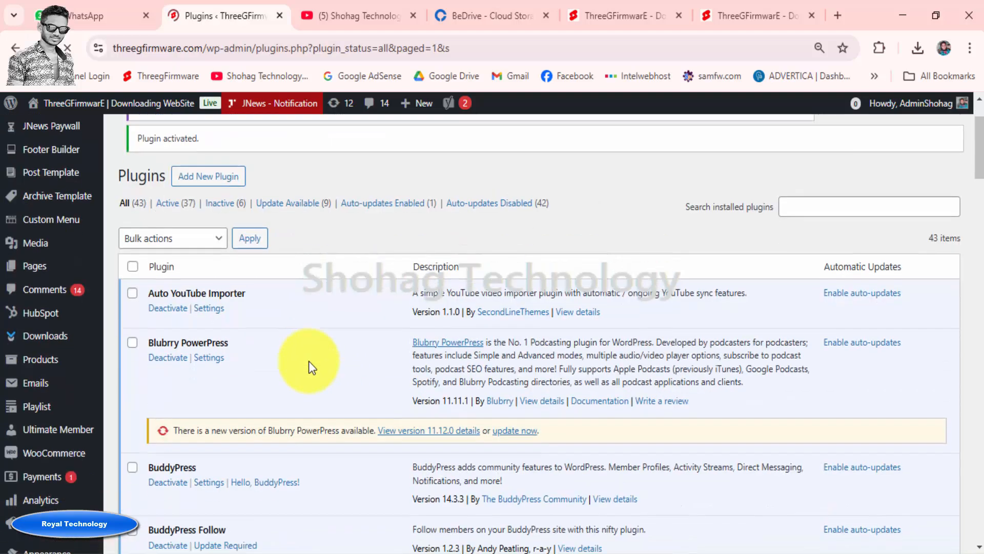
scroll(309, 361, down, 7)
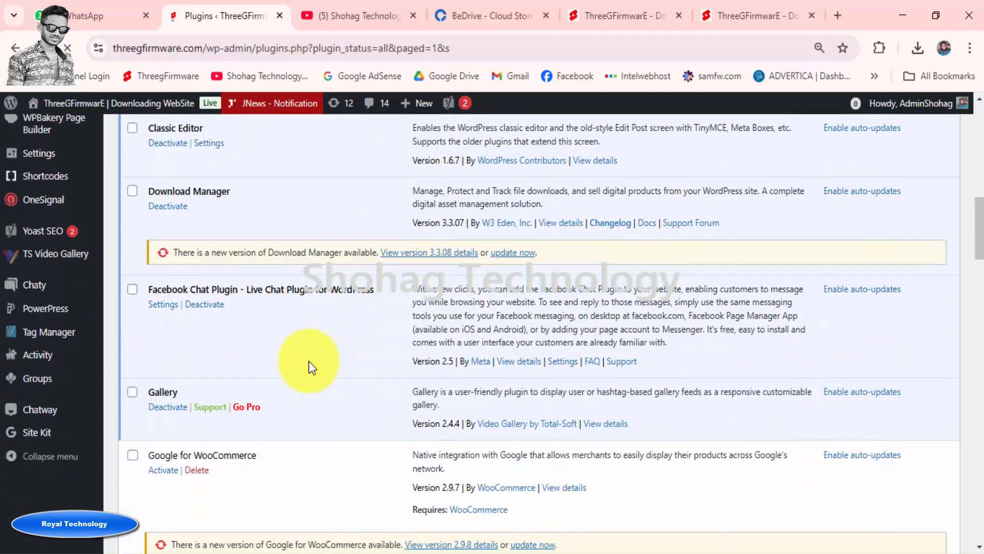
scroll(309, 361, down, 8)
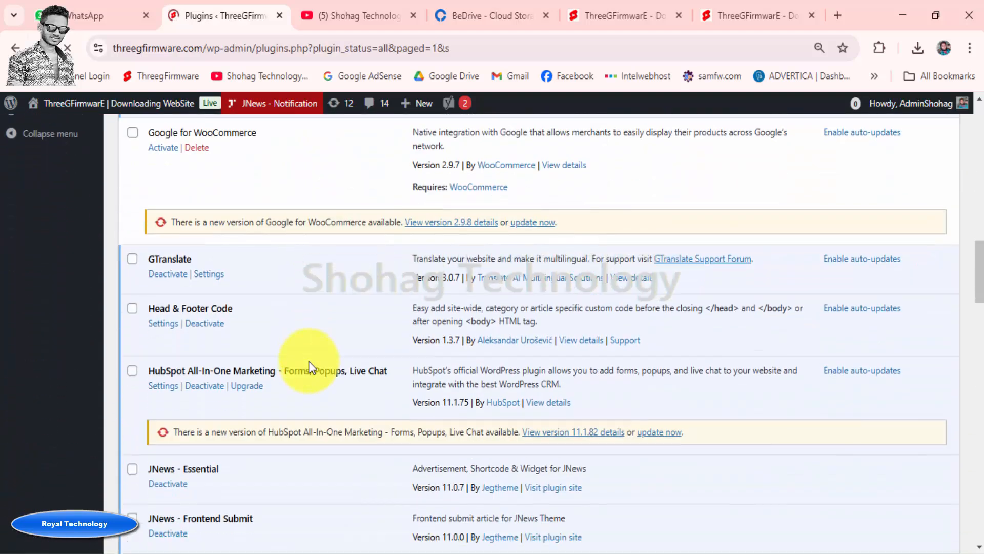
scroll(241, 379, down, 3)
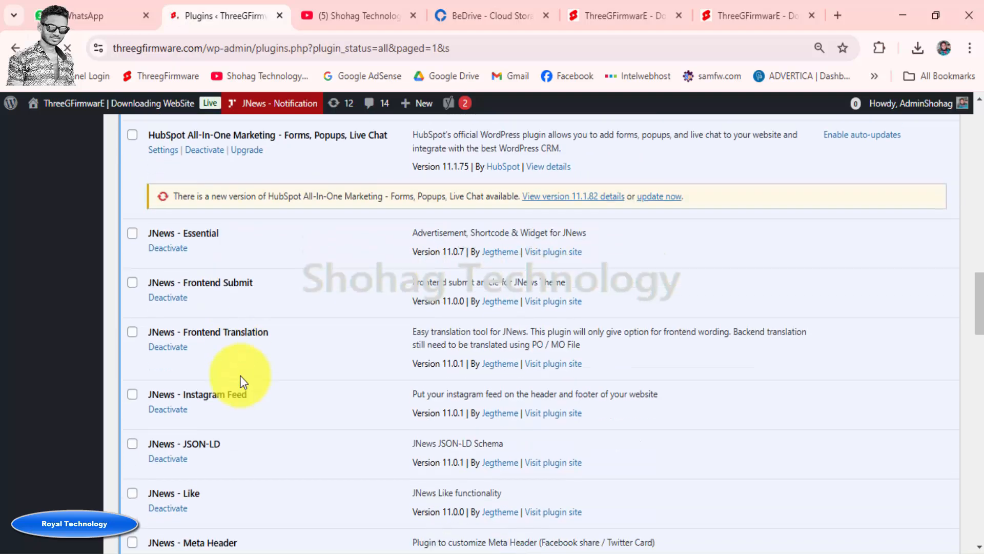
scroll(244, 382, down, 7)
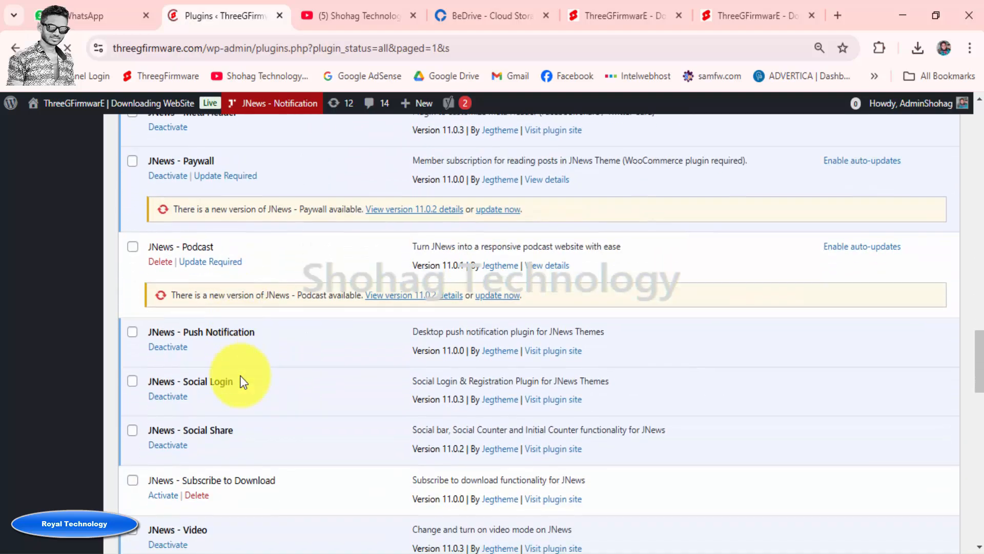
scroll(243, 382, down, 7)
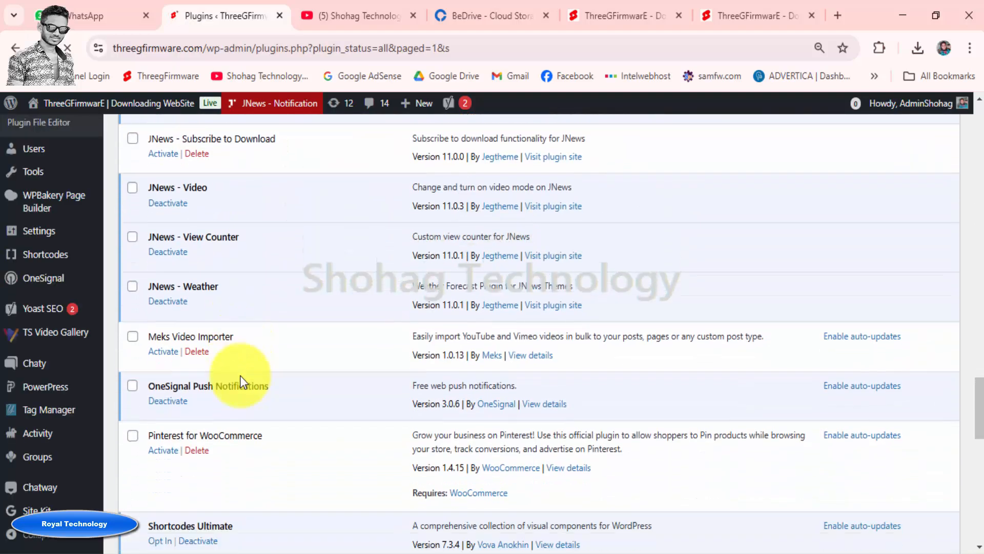
scroll(243, 382, down, 5)
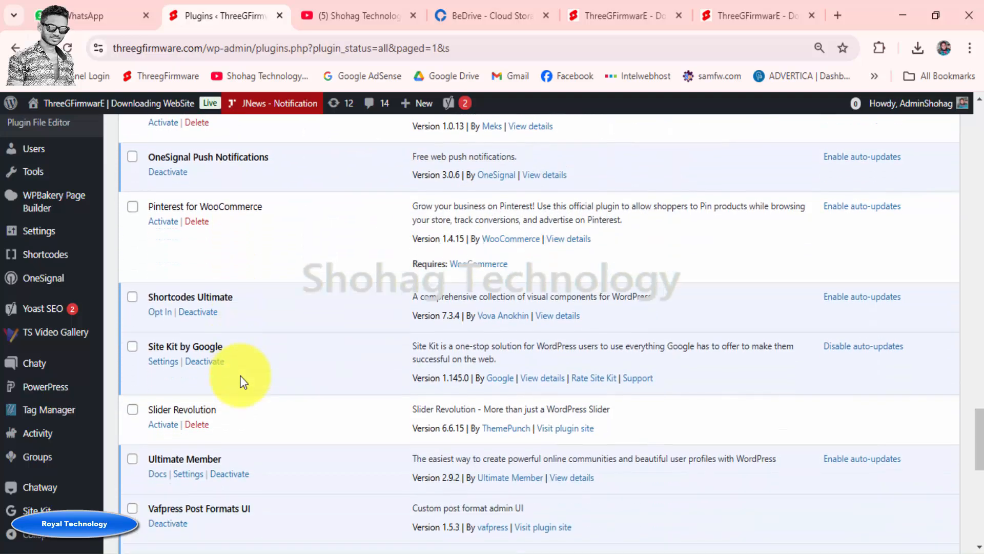
scroll(242, 382, down, 5)
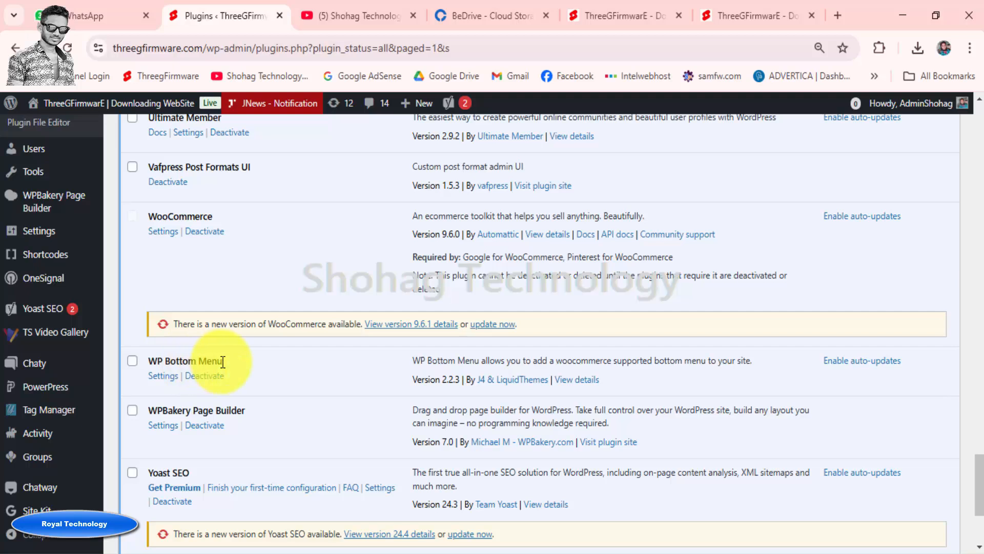
- Open the WP Bottom Menu plugin's Settings section in the Customizer and set Active The Menu (px) to 720
click(168, 378)
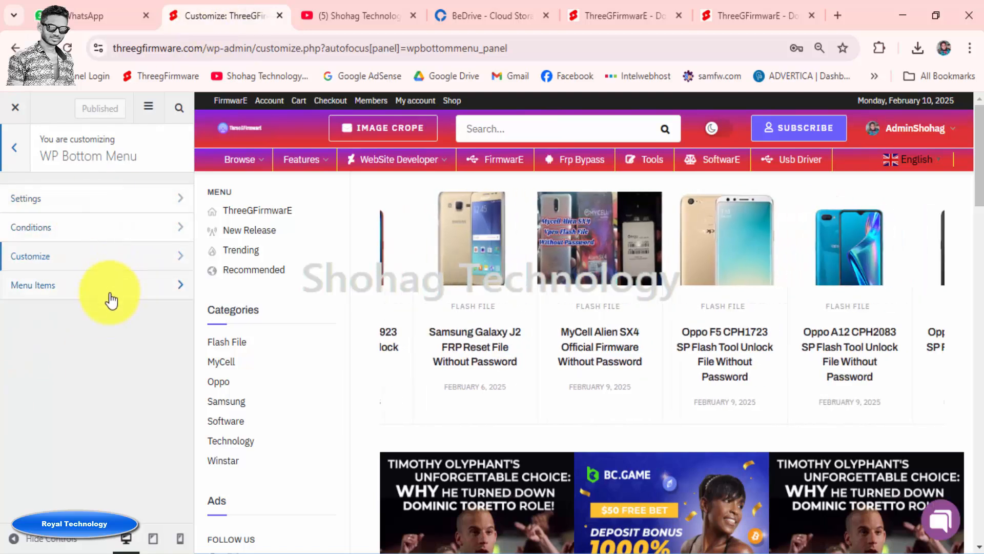
click(120, 206)
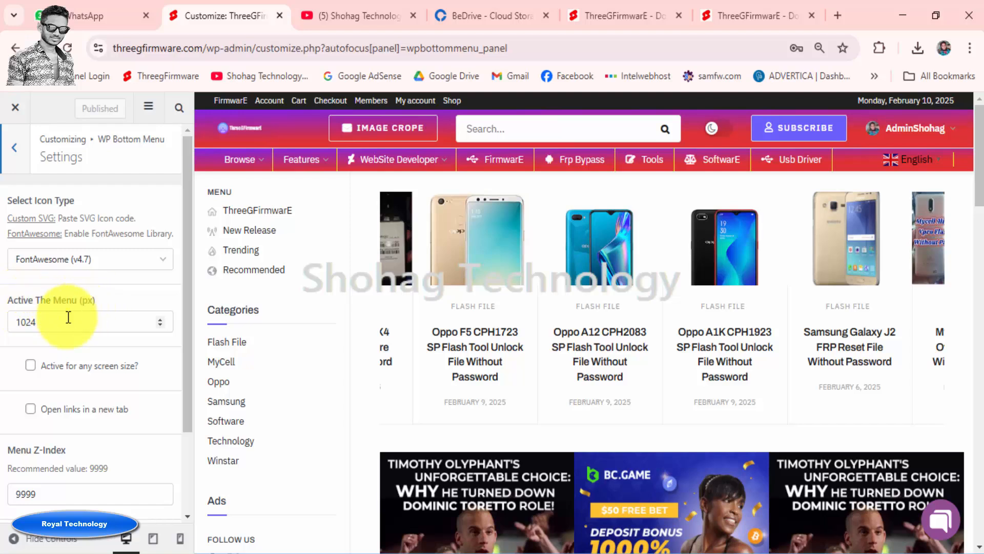
double_click(25, 322)
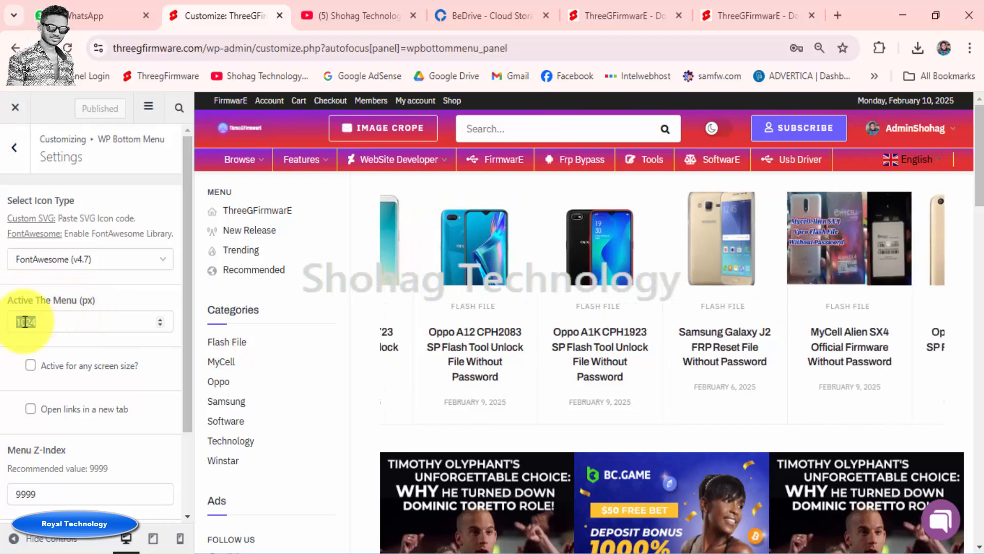
text(720)
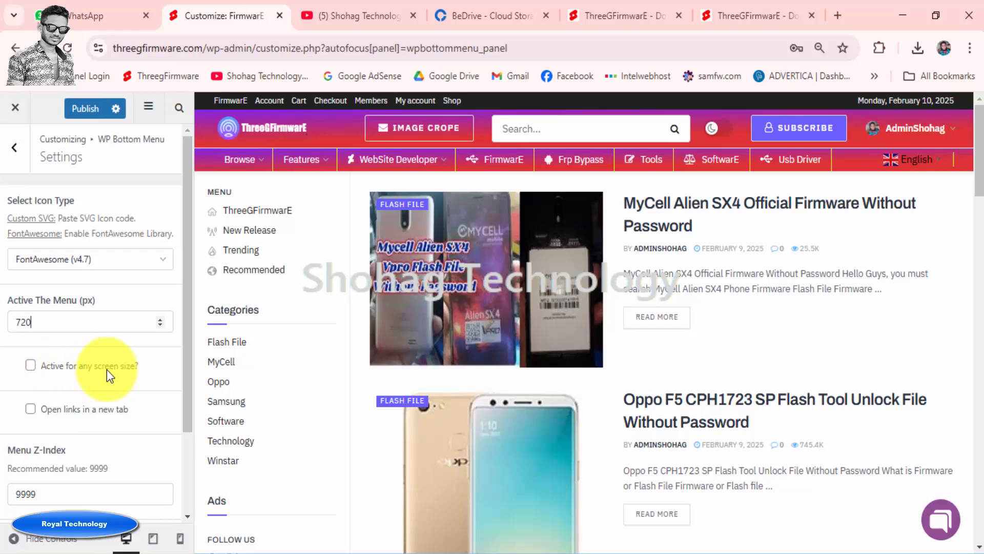
- Try the "Active for any screen size?" option in the live preview and switch it back off
click(30, 366)
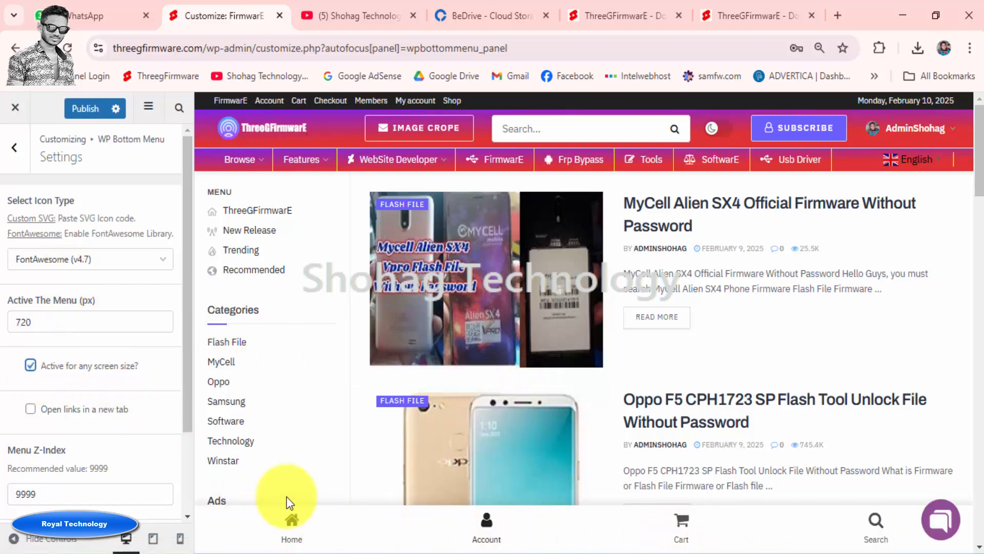
click(30, 366)
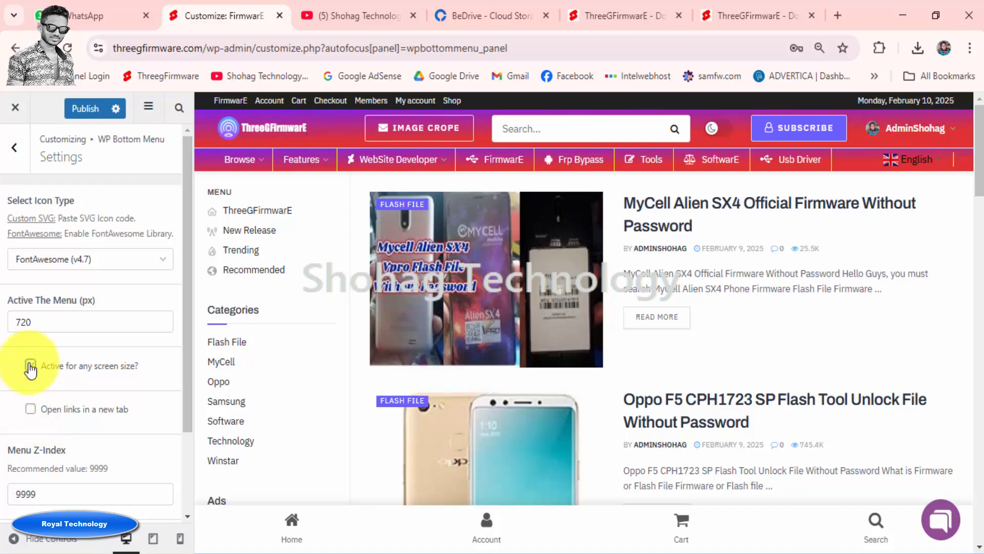
click(31, 366)
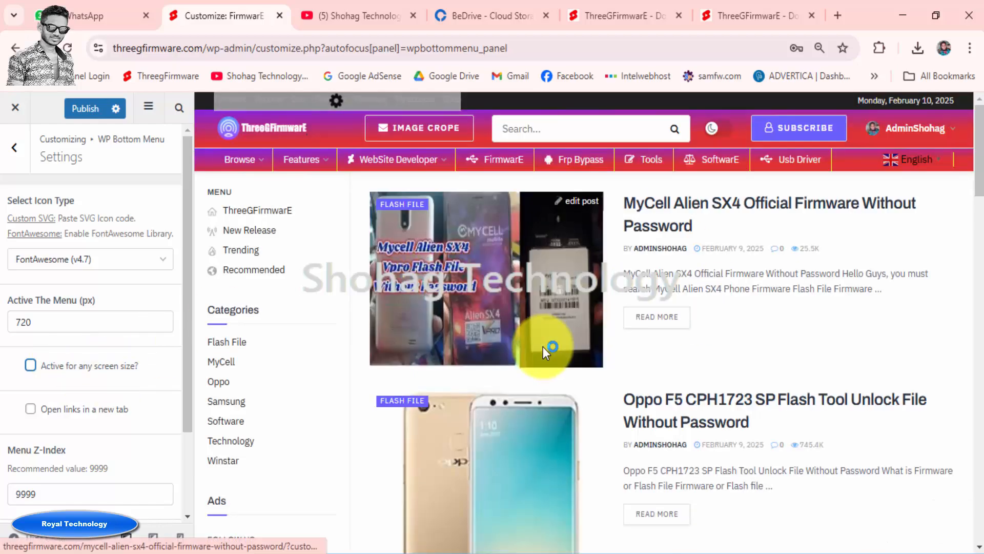
- Check the available icon types, keep FontAwesome (v4.7), and publish the WP Bottom Menu settings
scroll(97, 384, down, 2)
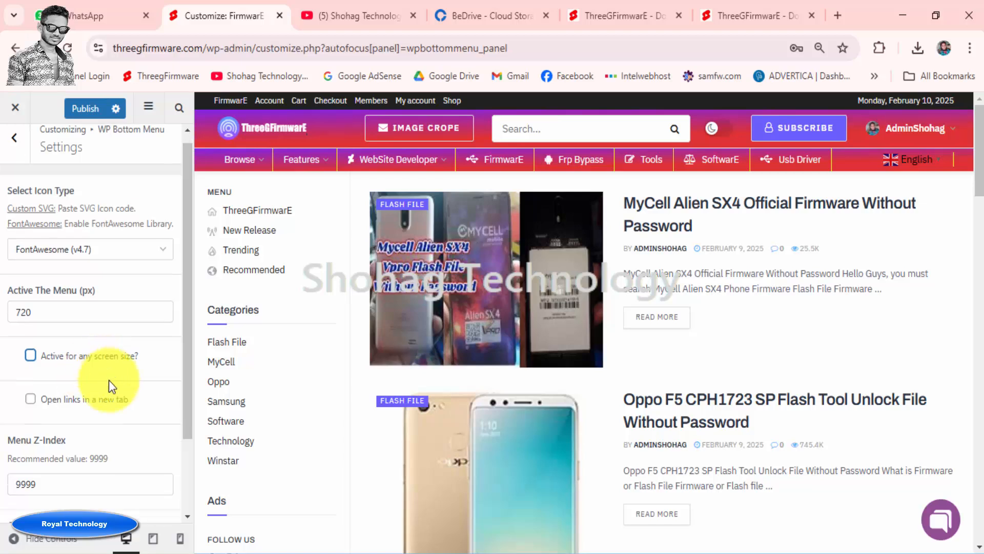
scroll(88, 460, up, 2)
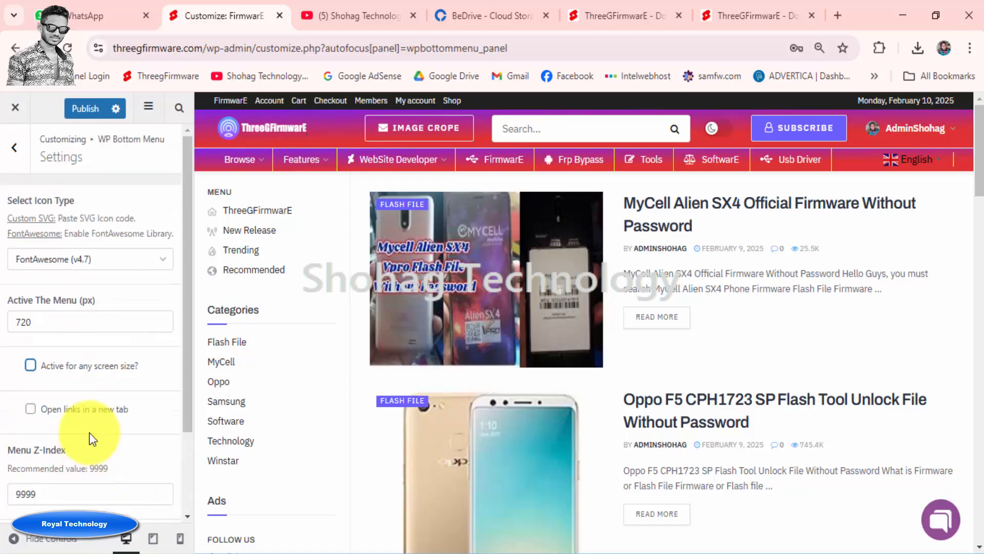
click(141, 260)
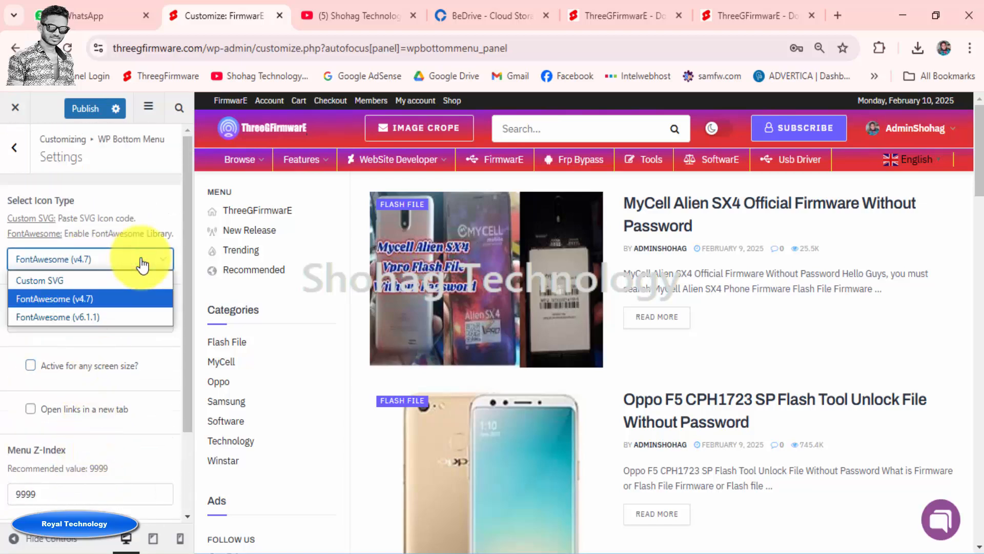
click(146, 219)
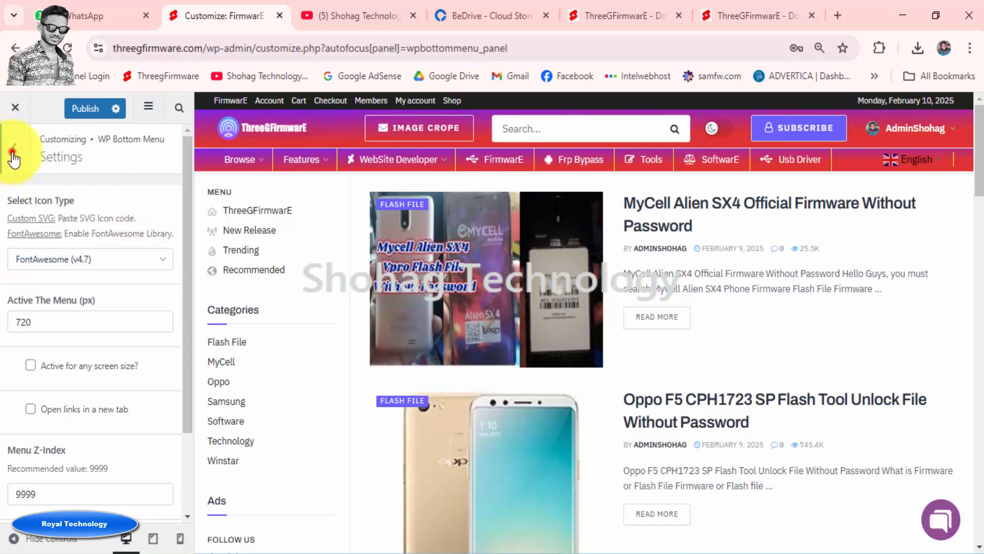
click(13, 154)
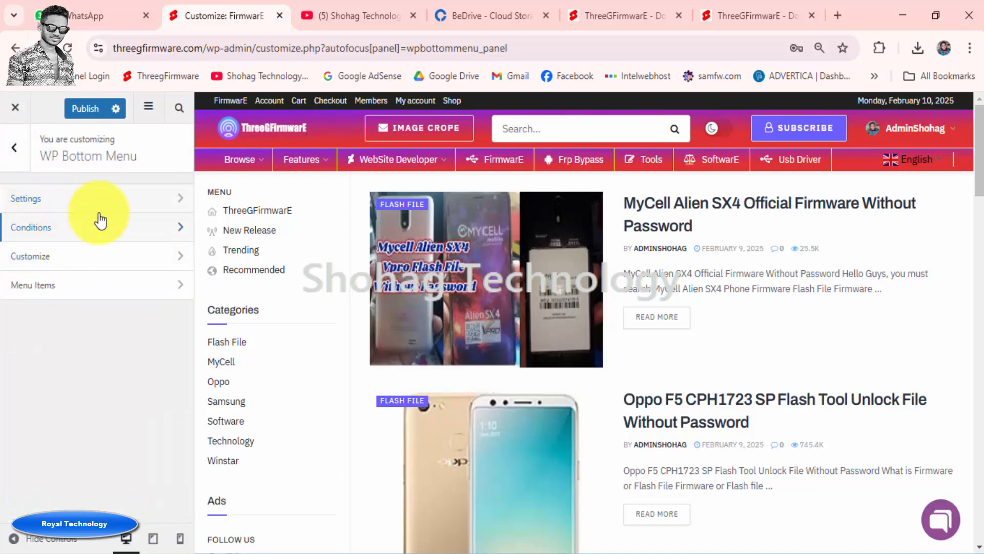
click(96, 109)
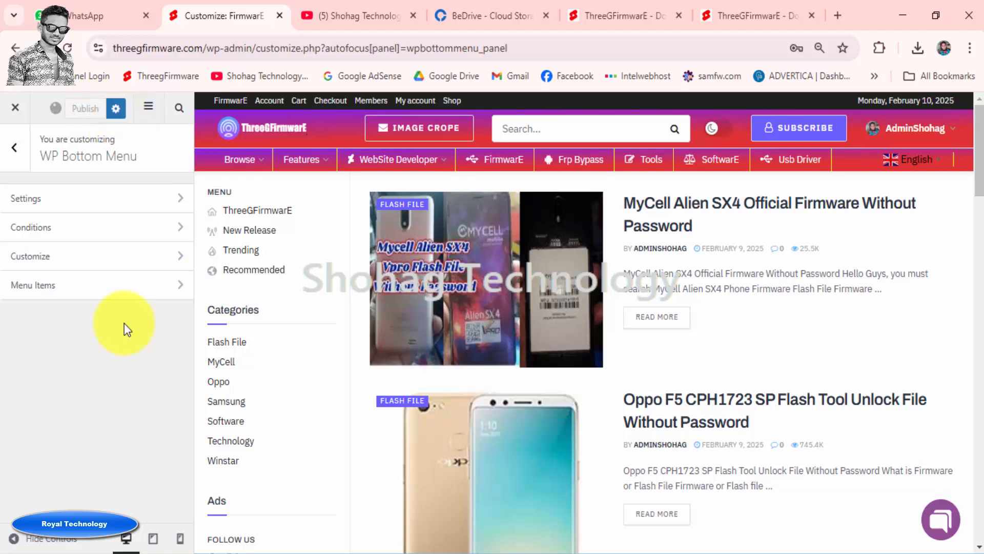
- Check the bottom menu in the mobile view of the ThreeGFirmwarE homepage
click(745, 20)
click(630, 20)
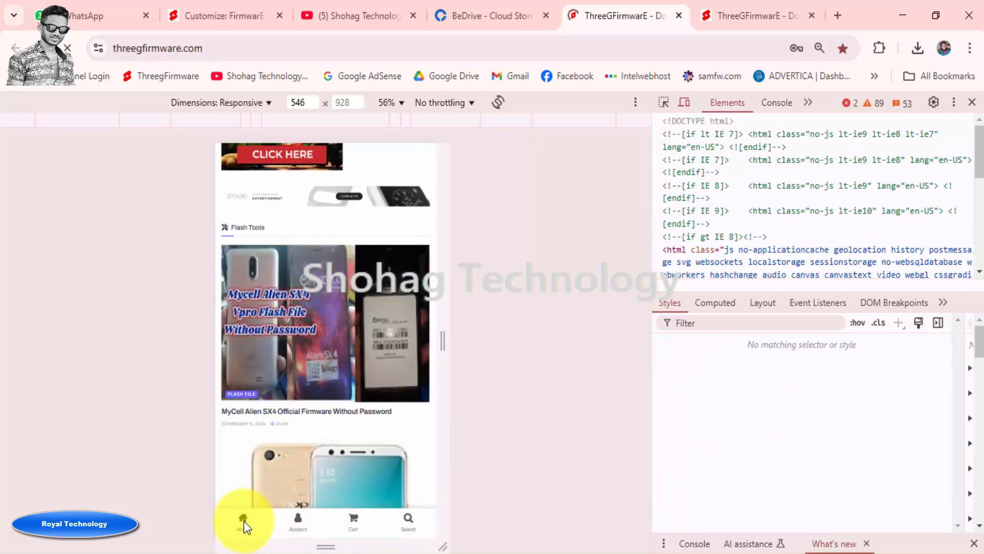
scroll(346, 434, down, 3)
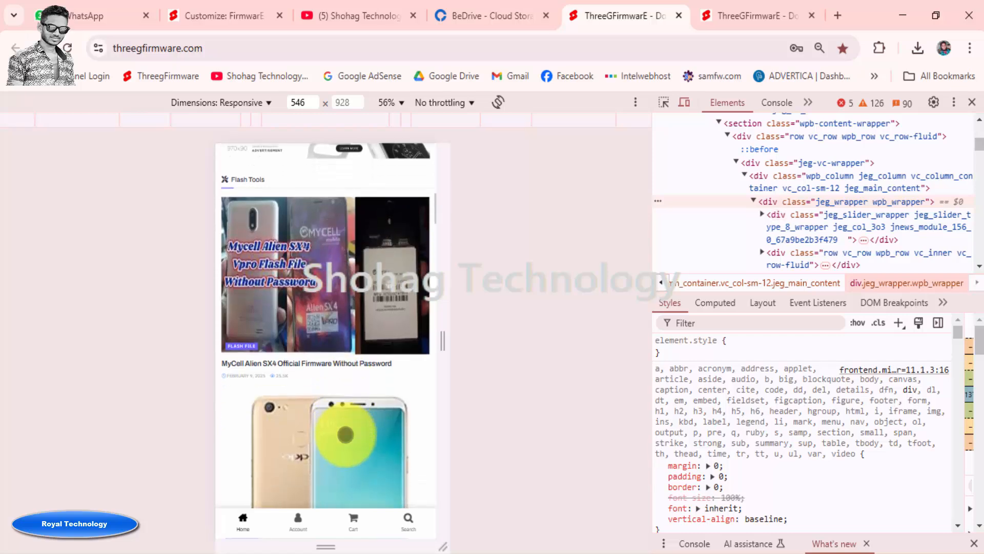
scroll(346, 434, up, 8)
scroll(348, 435, up, 6)
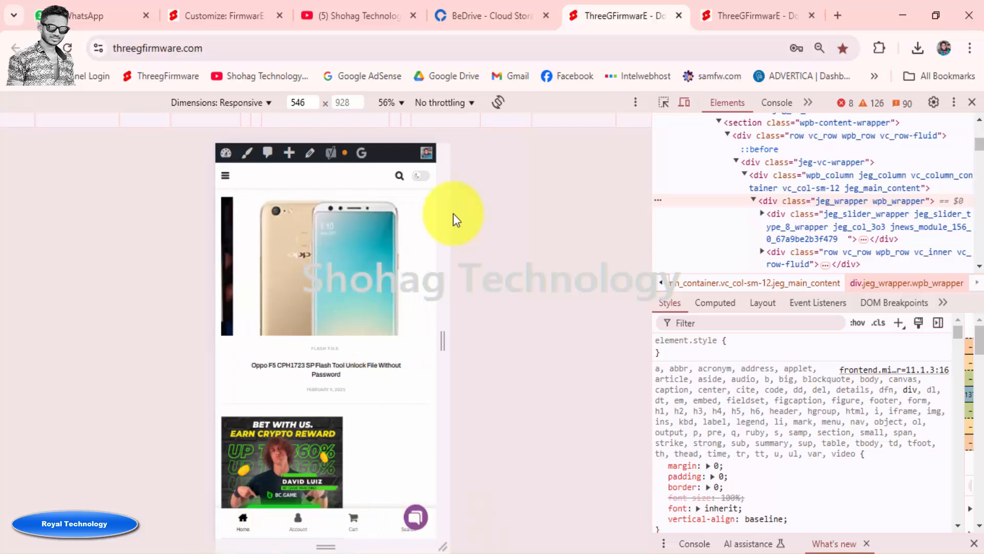
- Return to the Customizer, review the bottom menu's Conditions section and open its Customize section
click(246, 17)
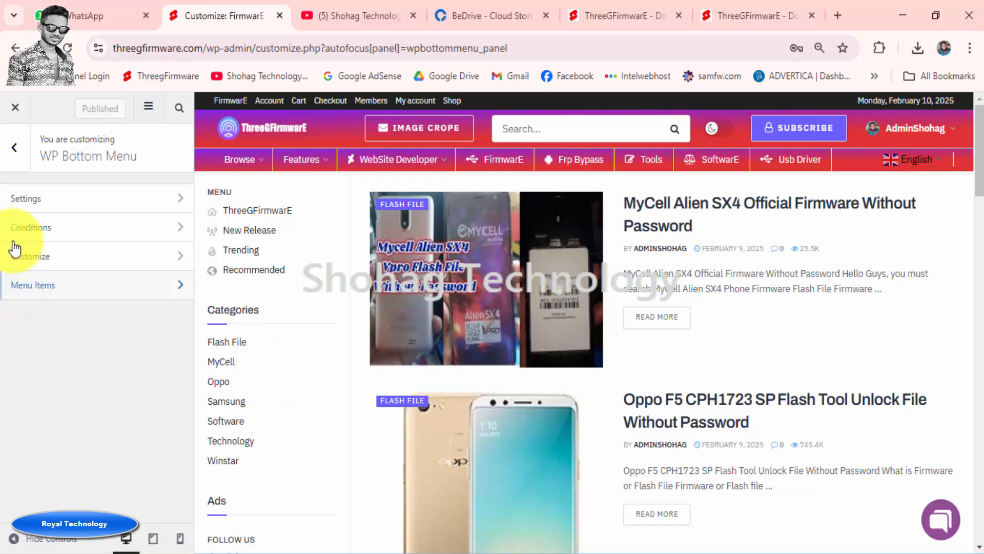
click(64, 230)
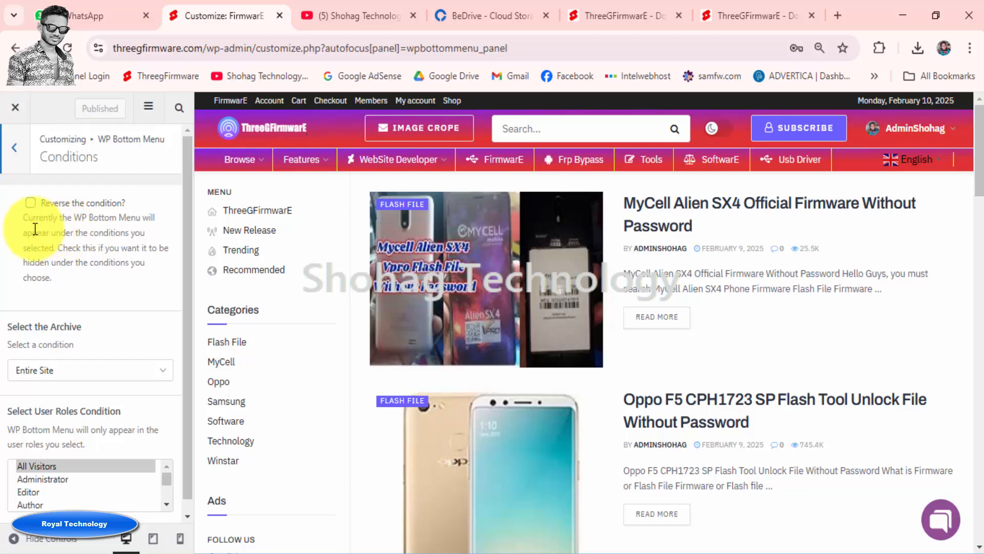
scroll(119, 359, down, 1)
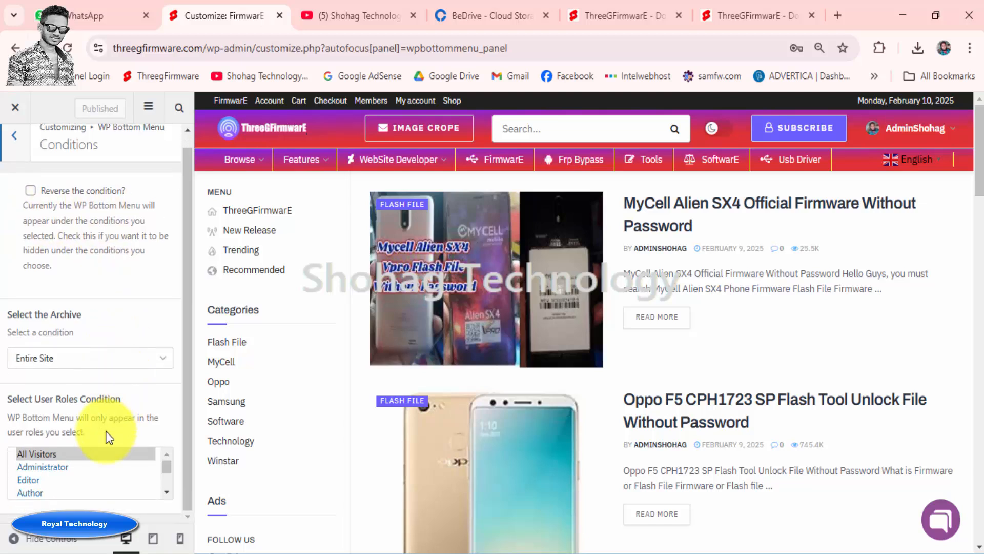
scroll(97, 293, up, 1)
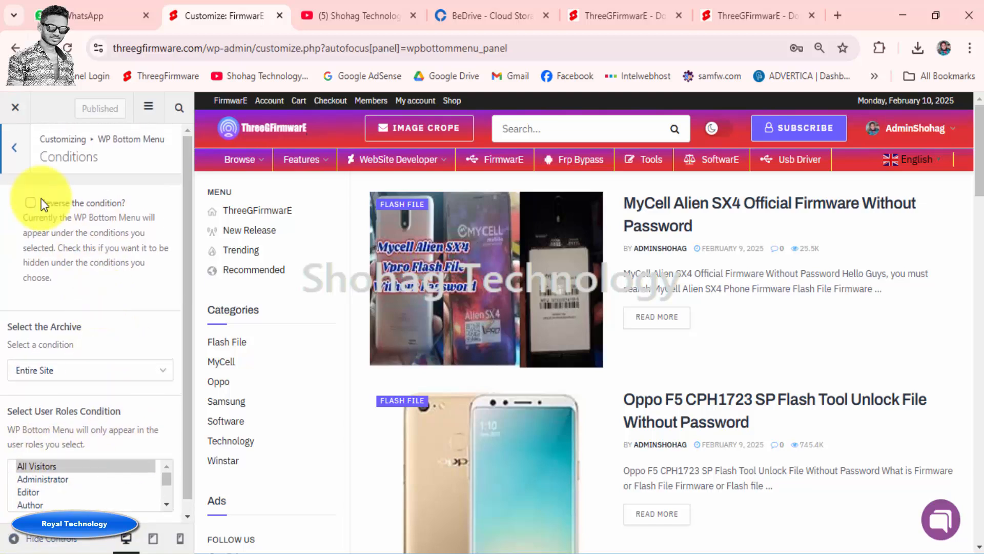
click(18, 144)
click(40, 259)
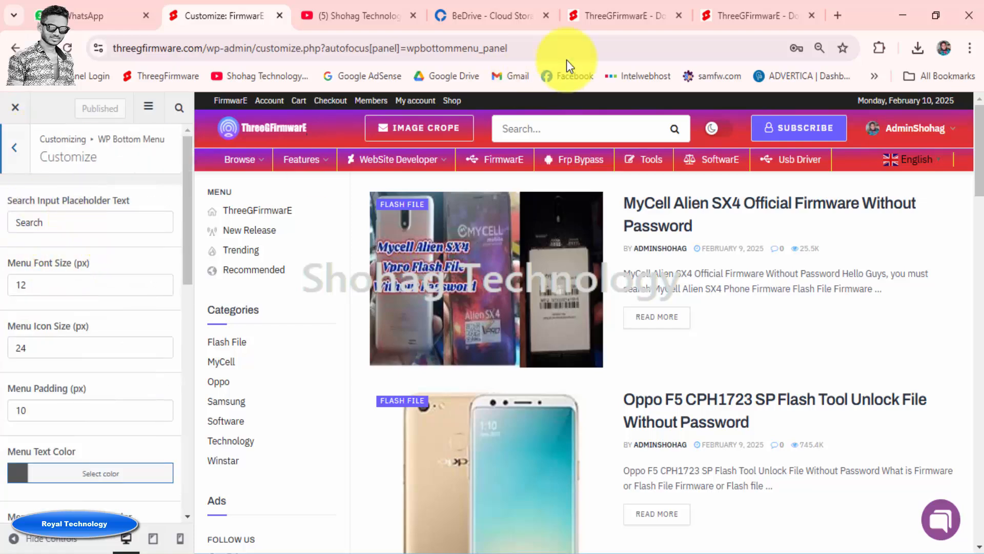
- Move both ThreeGFirmwarE site tabs directly after the Customizer tab, with the mobile view first
click(726, 15)
drag(499, 5, 353, 5)
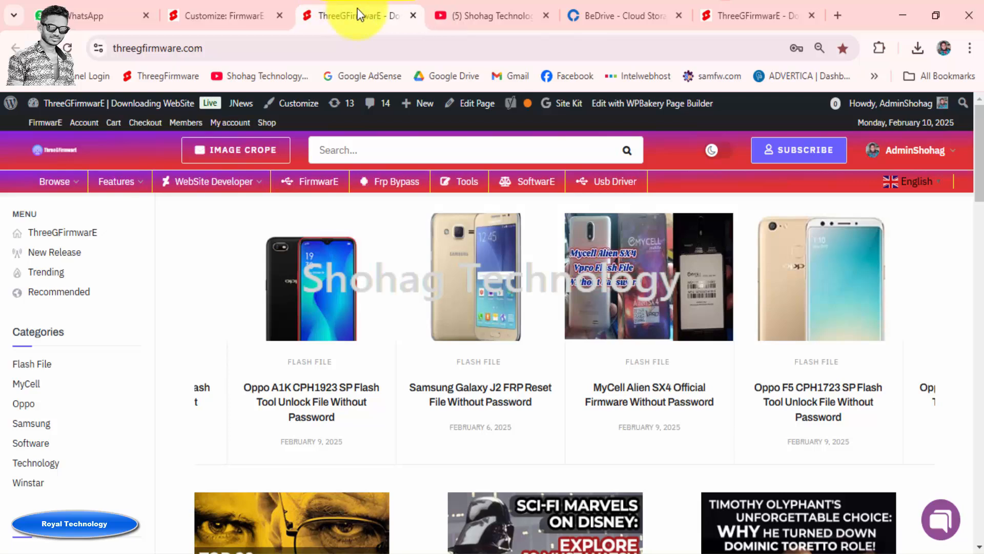
drag(708, 18, 340, 8)
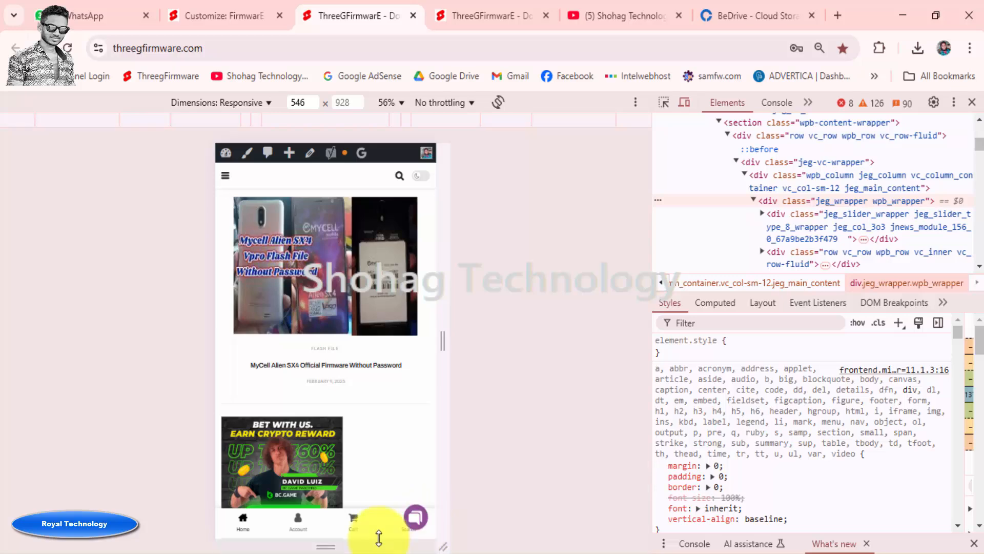
- Look through the bottom menu's size, padding and color options in the Customize section, and return to the section list
click(202, 17)
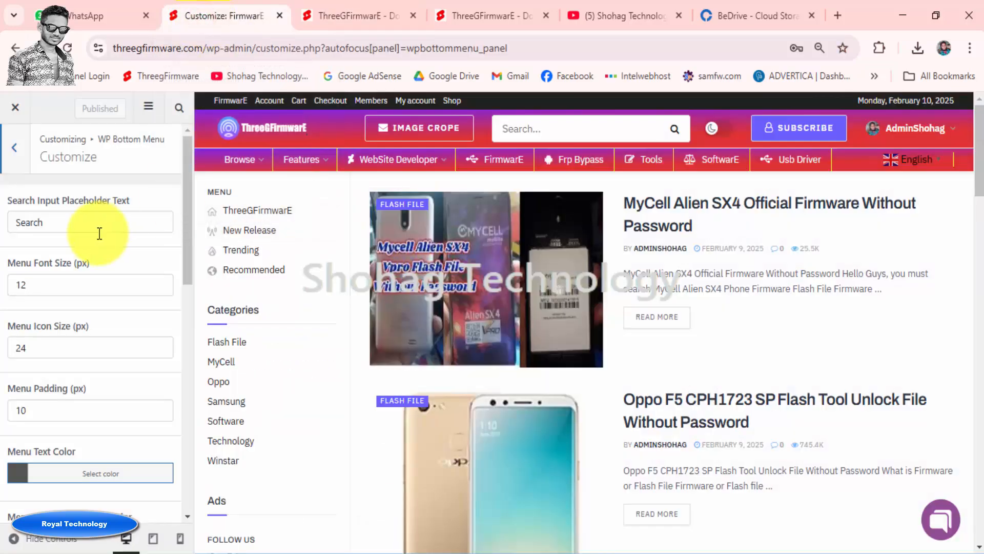
scroll(99, 233, down, 12)
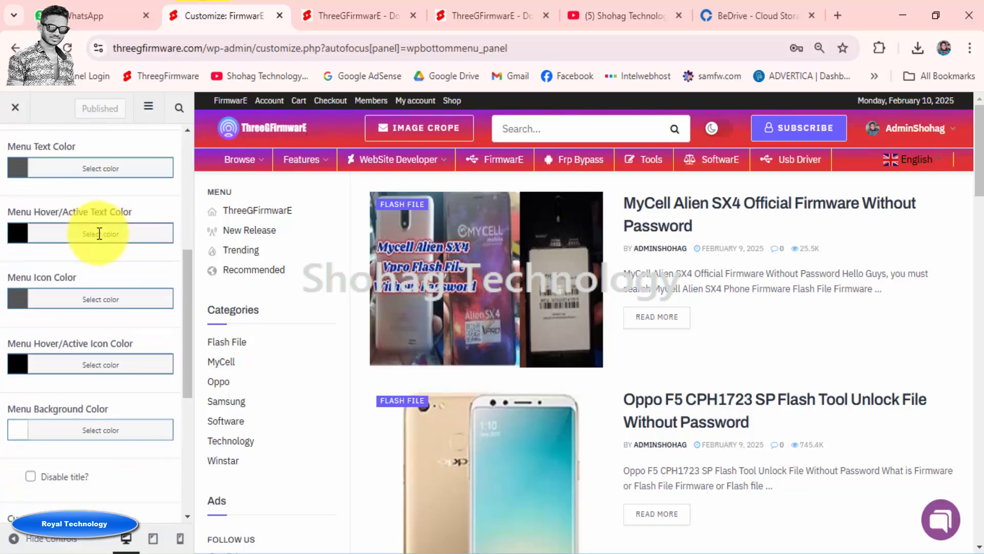
scroll(99, 232, up, 12)
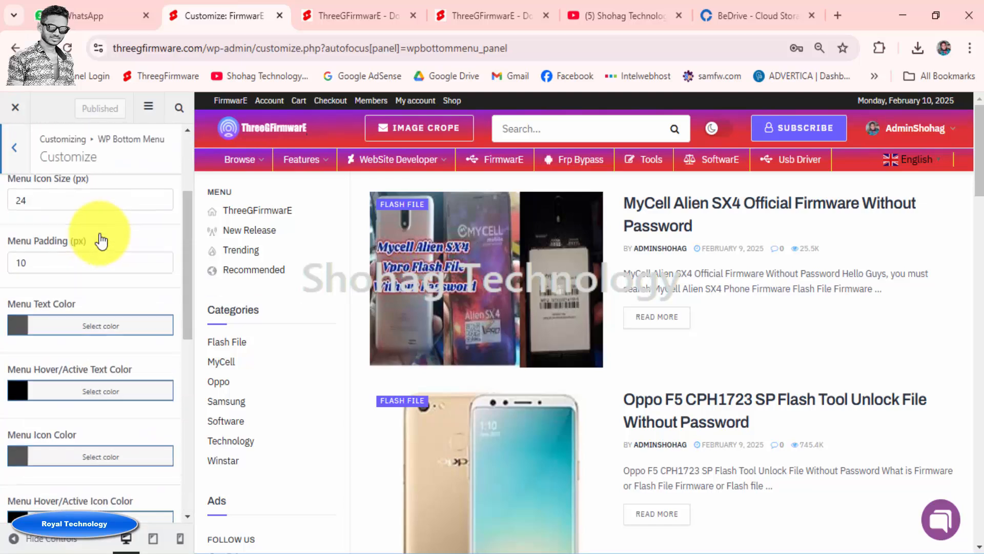
click(15, 157)
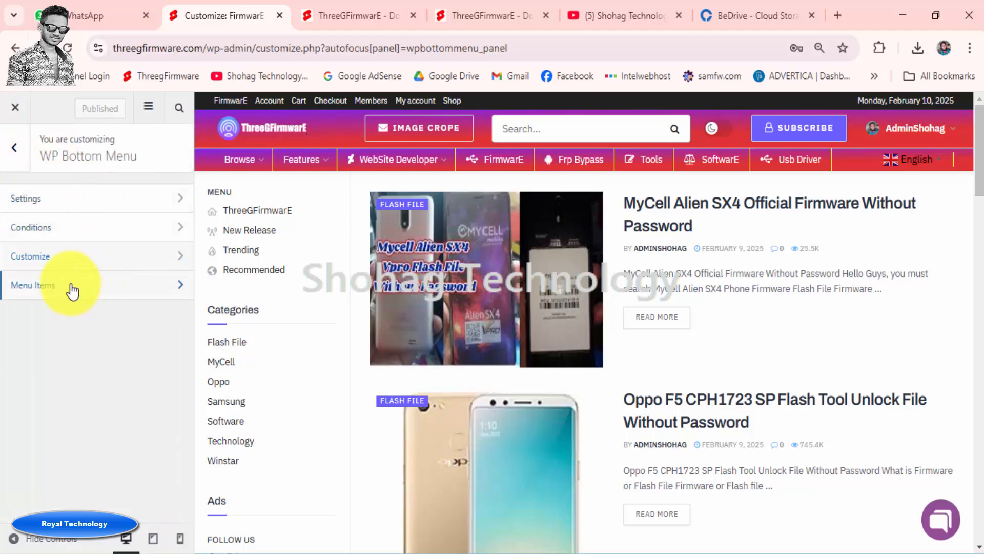
- Add a fifth menu item in the Menu Items section and expand its type, title and icon fields
click(68, 287)
click(14, 148)
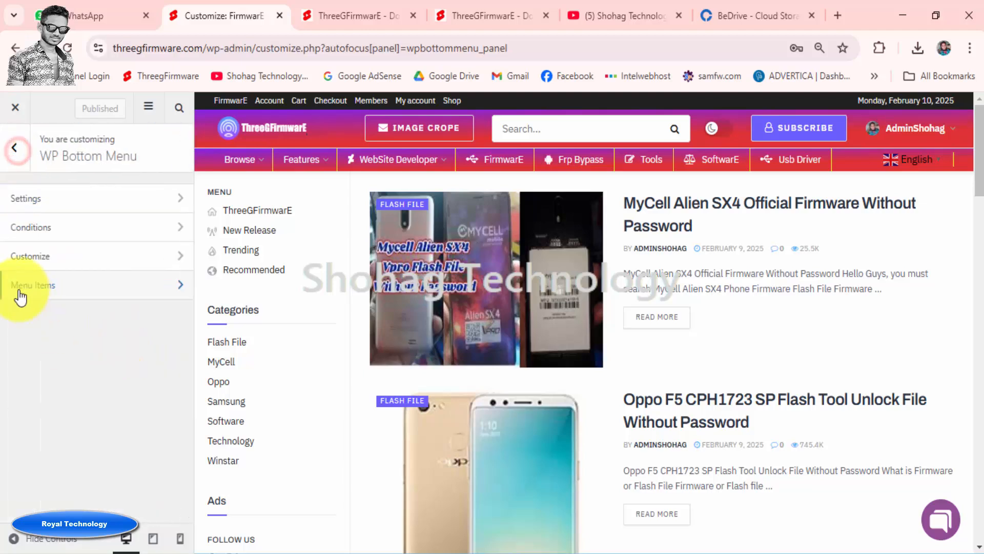
click(104, 286)
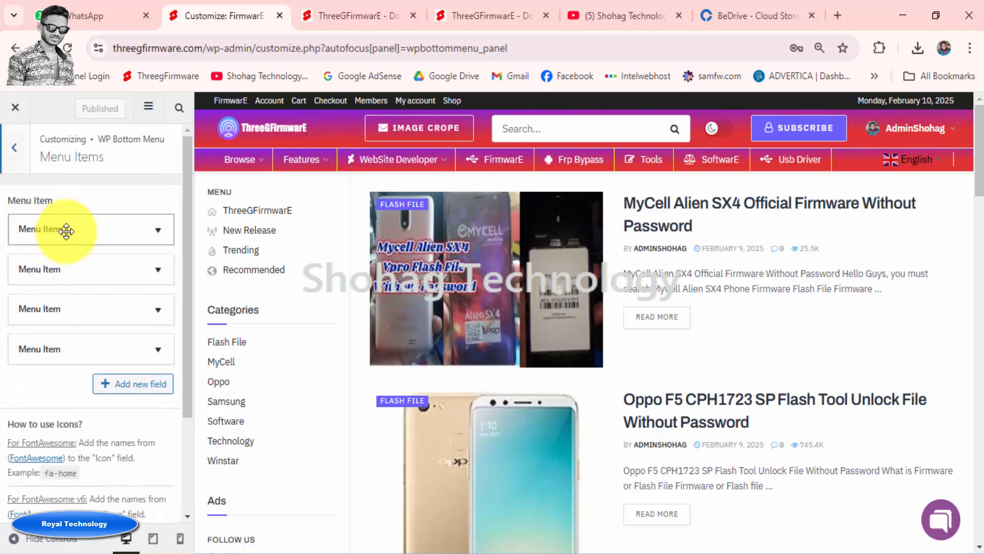
click(133, 391)
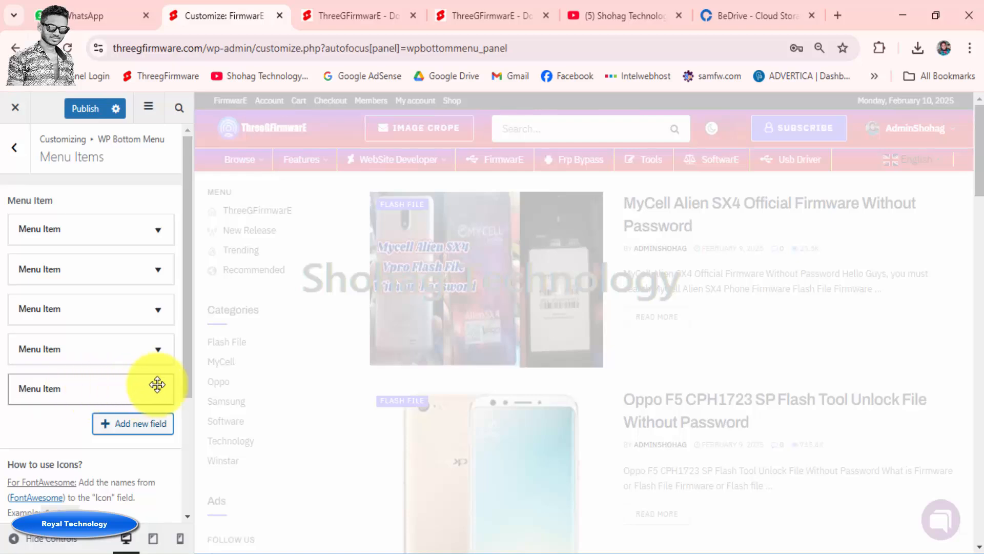
click(157, 384)
scroll(141, 398, down, 3)
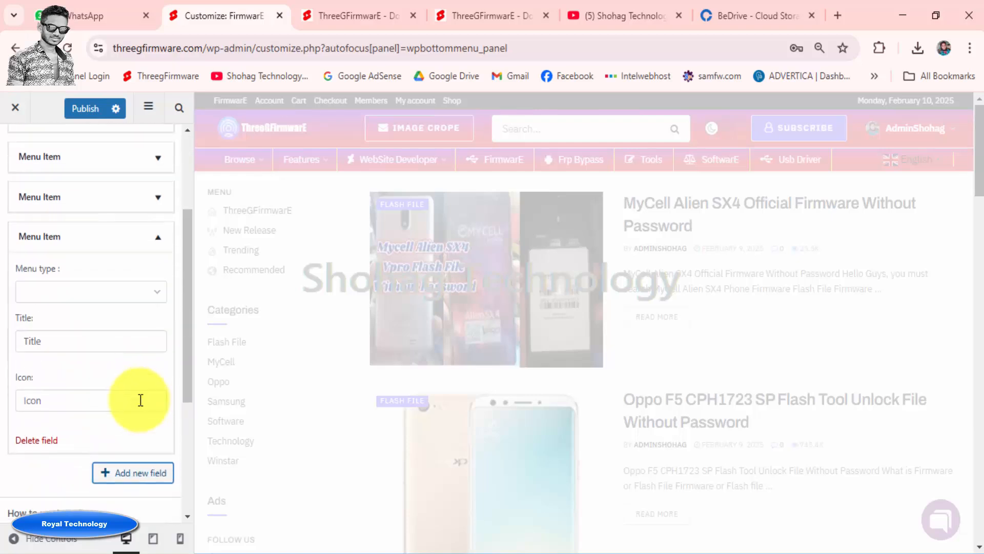
click(104, 403)
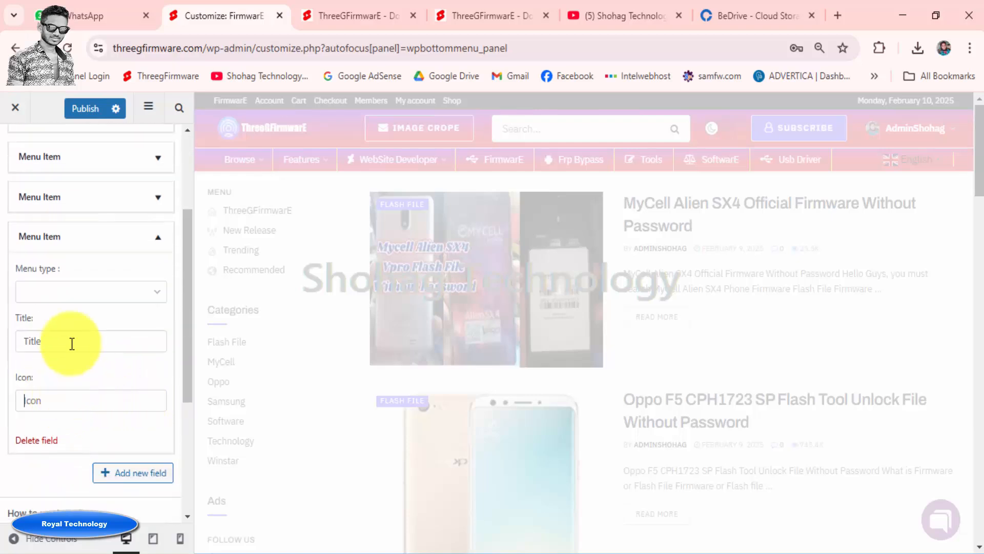
- Copy the icon name fa-search from the fourth menu item, Search, and collapse that item
click(148, 197)
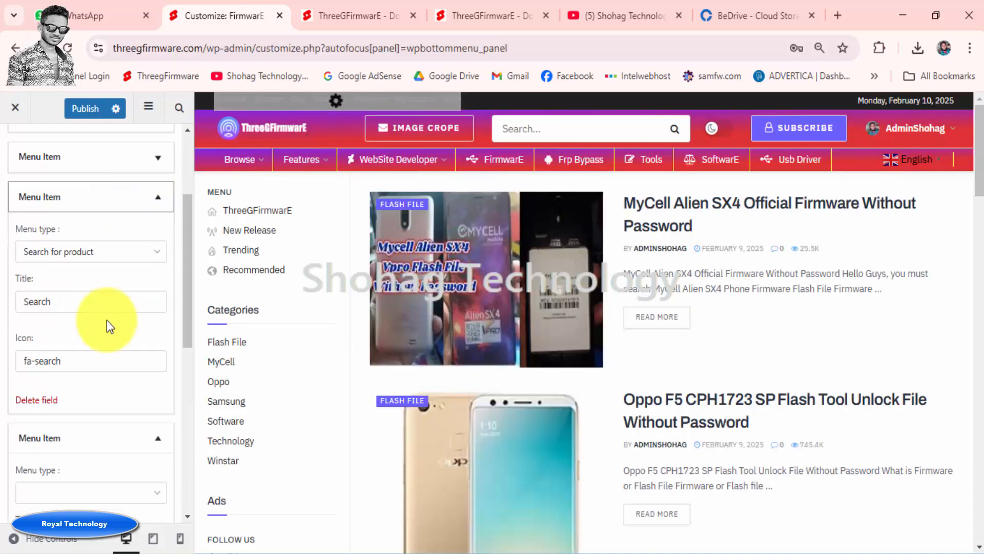
drag(72, 361, 38, 360)
right_click(33, 360)
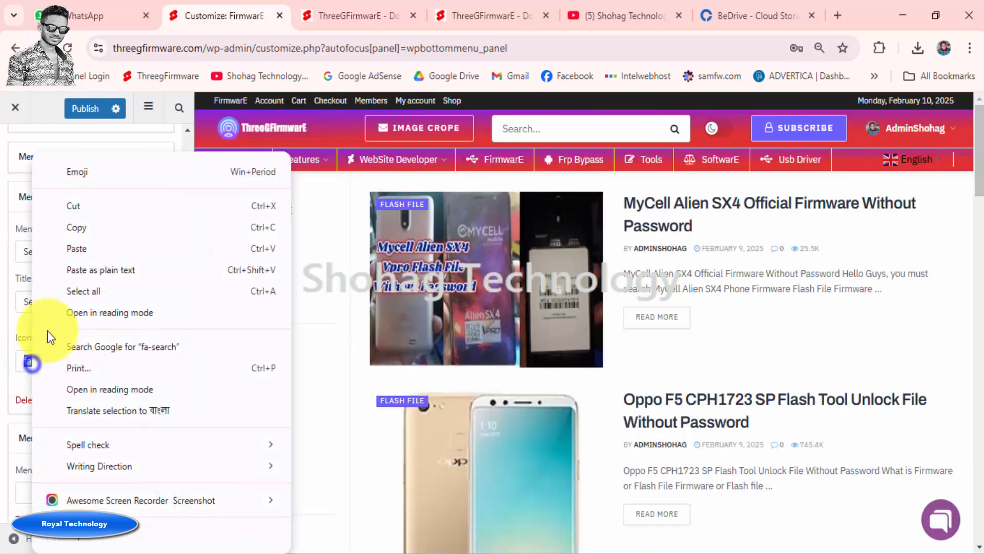
click(88, 236)
click(158, 197)
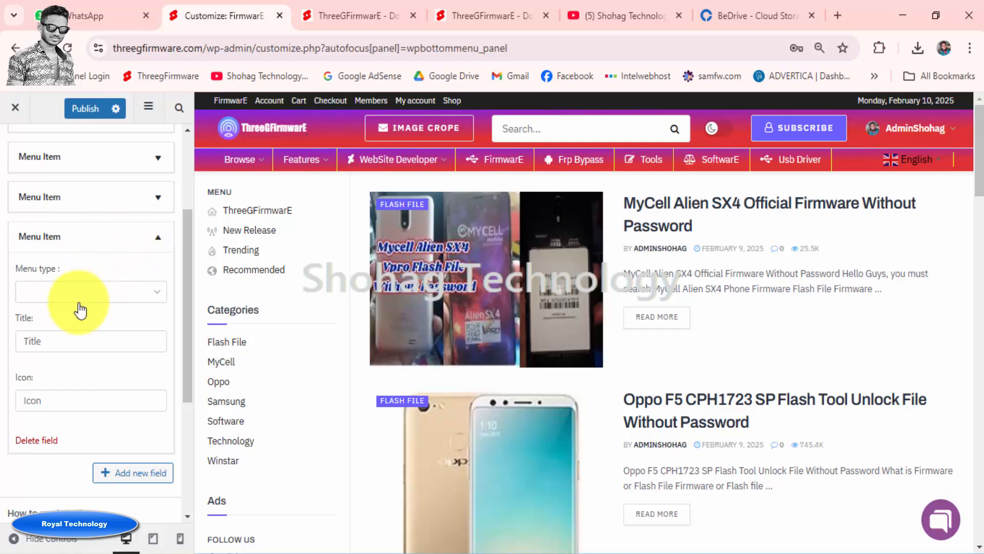
- Paste the copied icon name into the fifth menu item's icon field and change it to fa-user
right_click(34, 400)
click(109, 197)
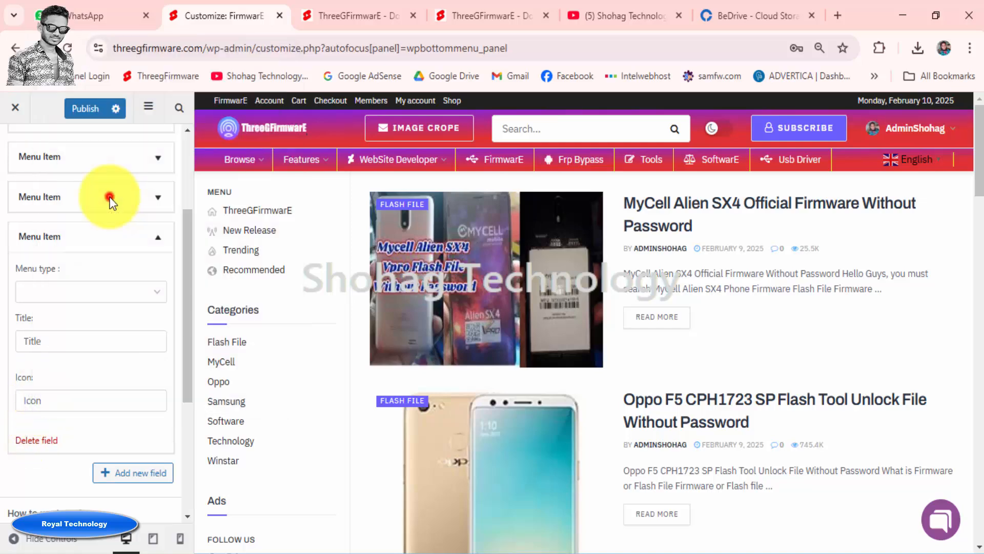
double_click(40, 401)
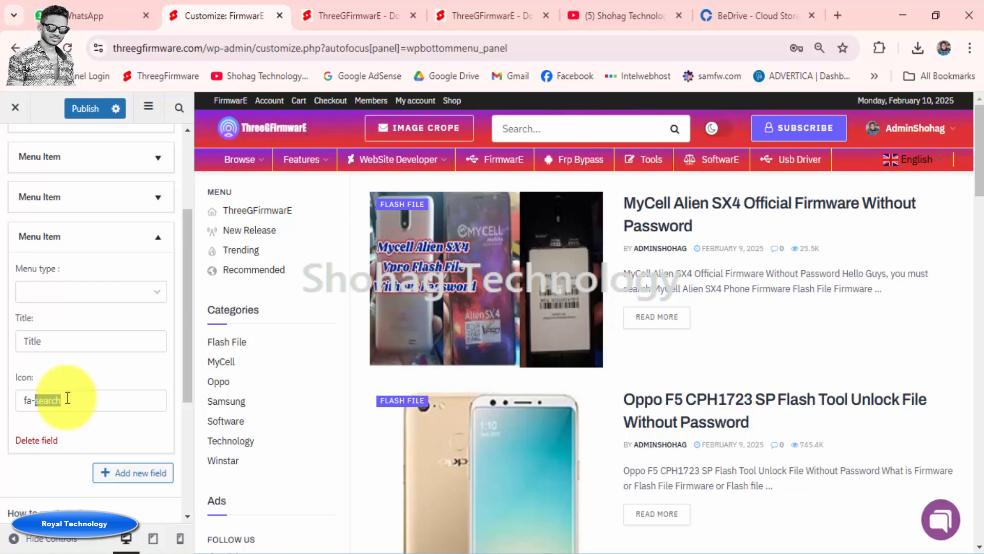
text(use)
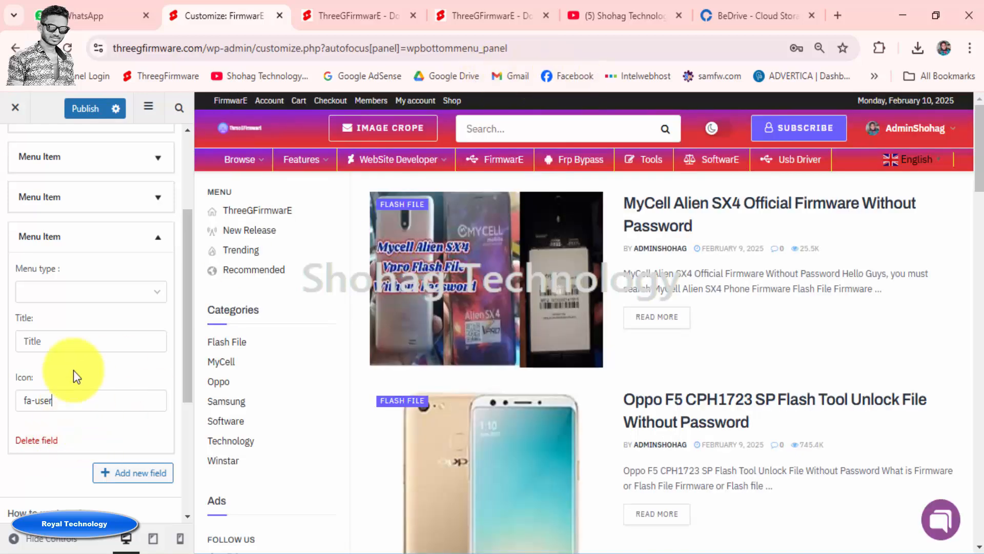
- Set the fifth menu item's type to Custom Menu and its title to User, and collapse the item
click(81, 294)
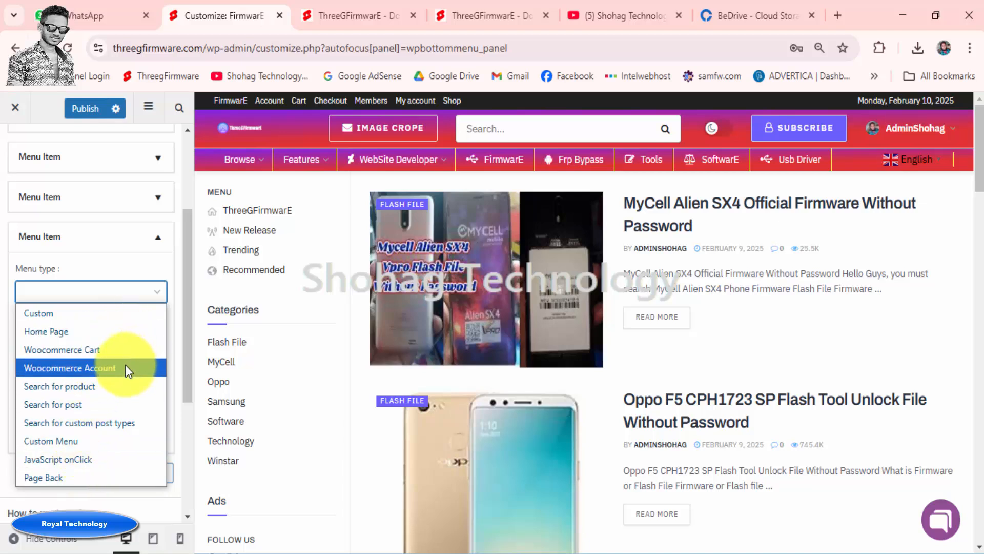
click(126, 440)
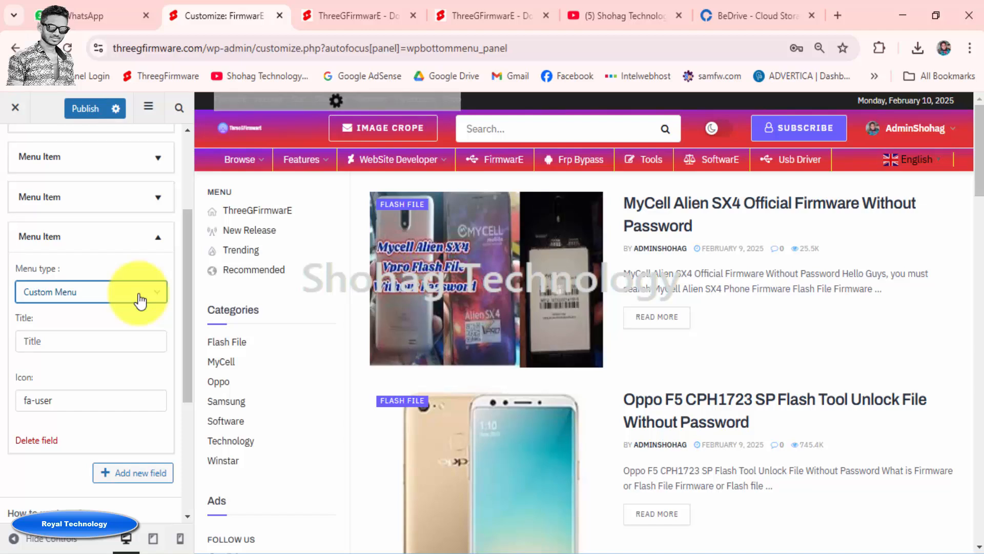
click(57, 337)
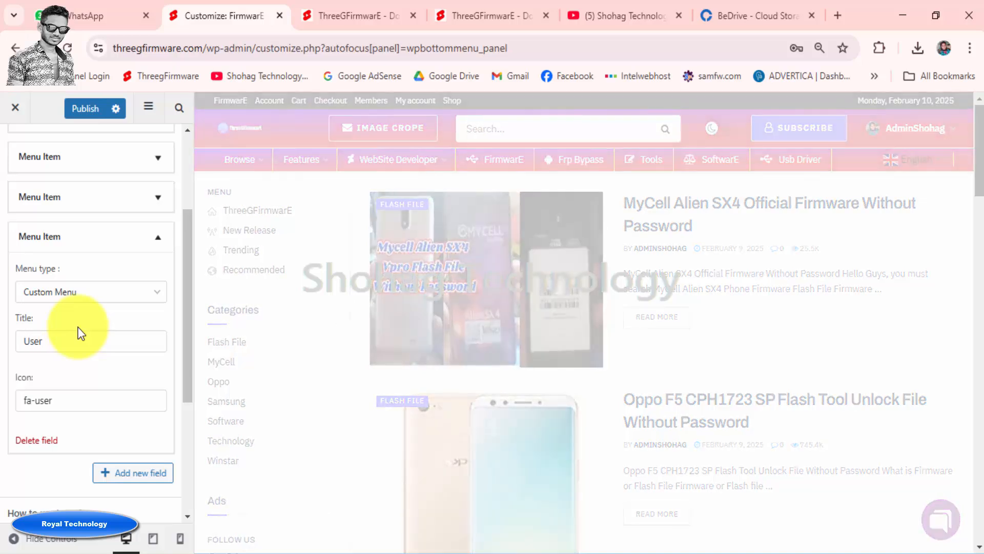
click(158, 236)
- Move the User menu item up to third place in the list and publish the changes
scroll(126, 334, up, 3)
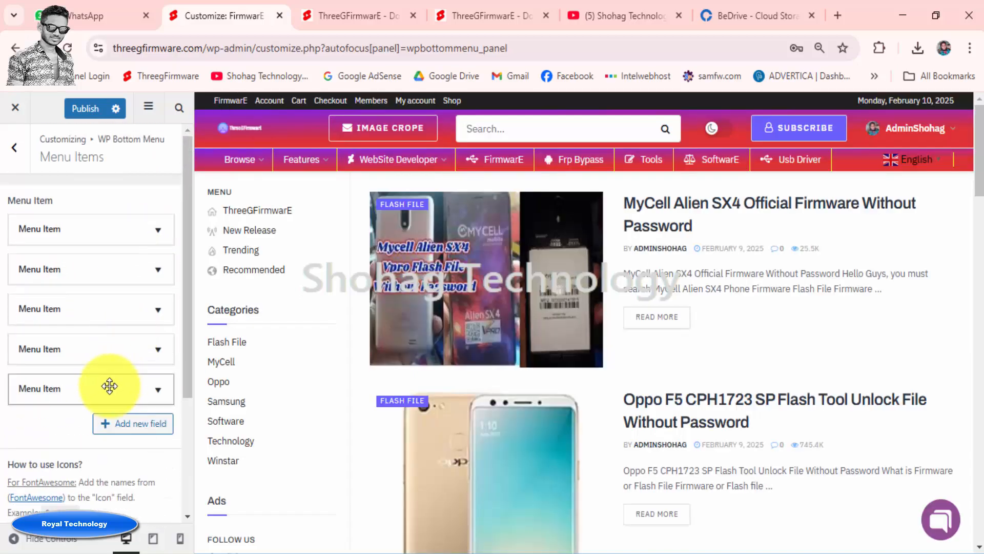
drag(109, 386, 135, 302)
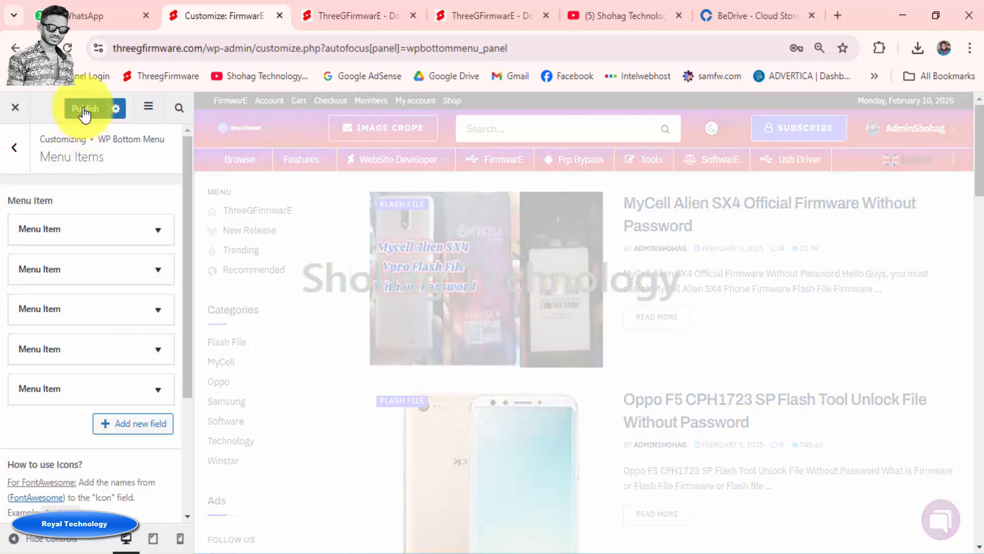
click(82, 108)
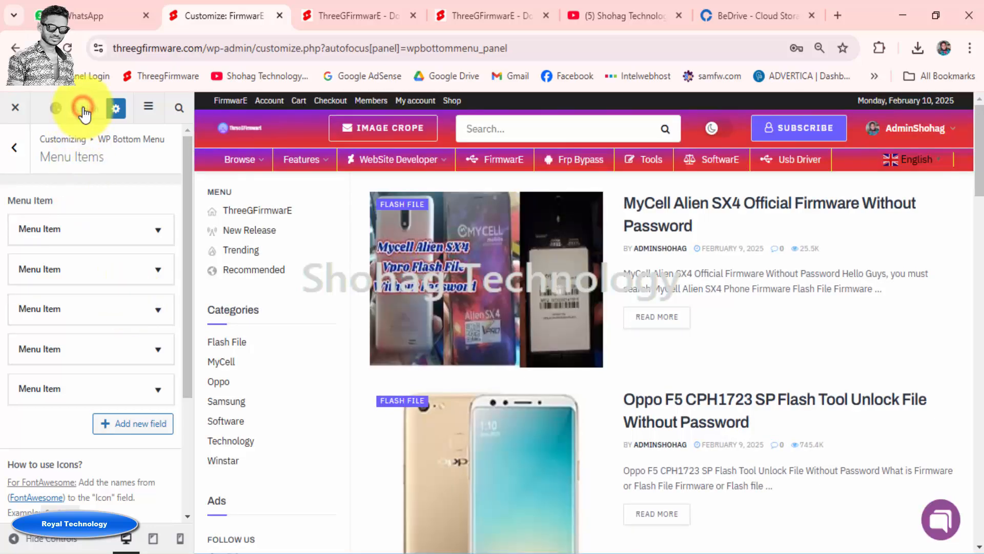
- Reload the site's mobile view and check the bottom menu's items while moving down the page
click(344, 19)
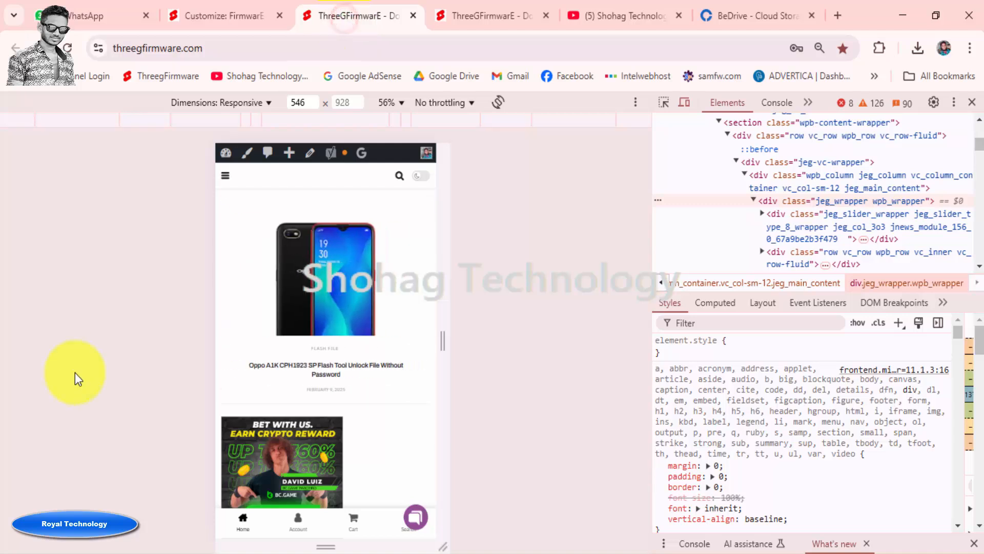
click(67, 48)
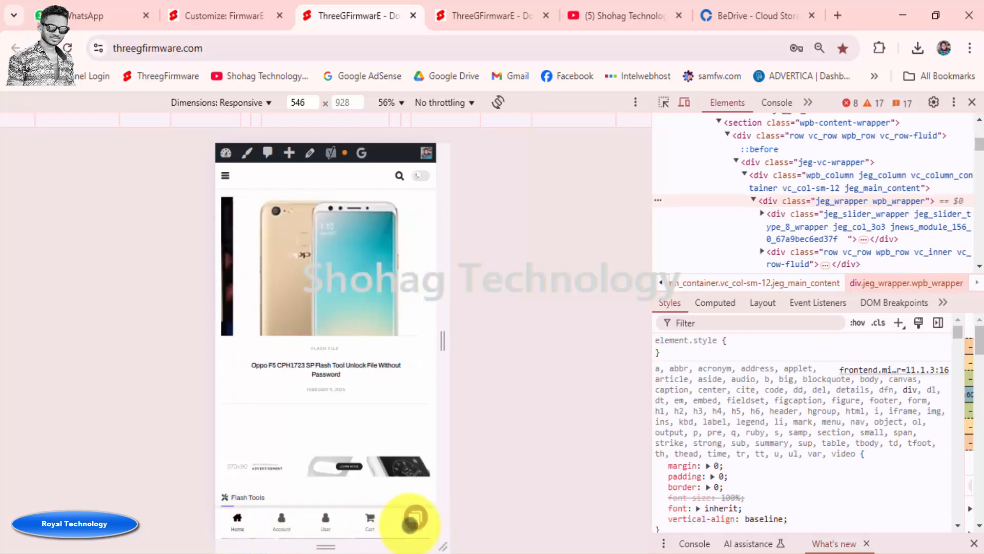
scroll(387, 530, down, 2)
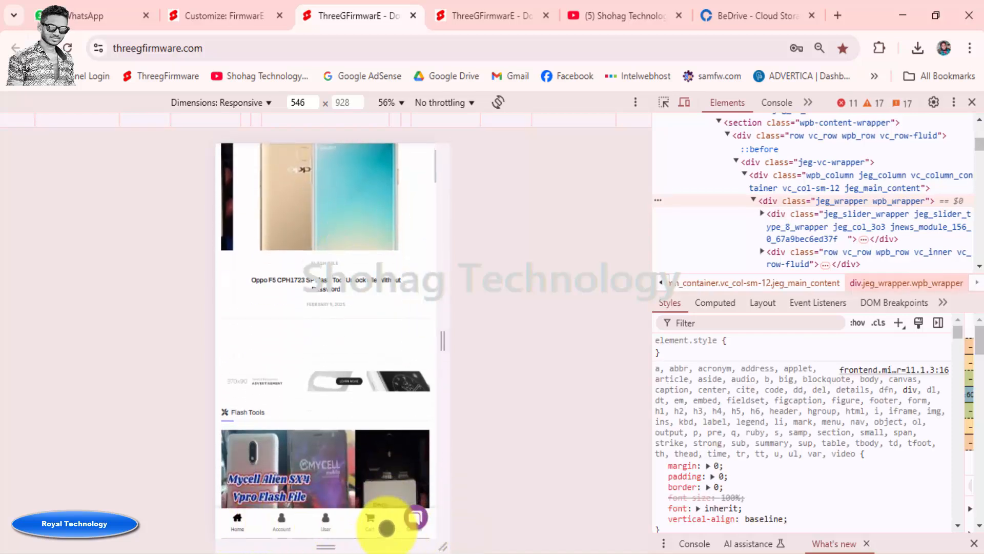
scroll(387, 528, down, 10)
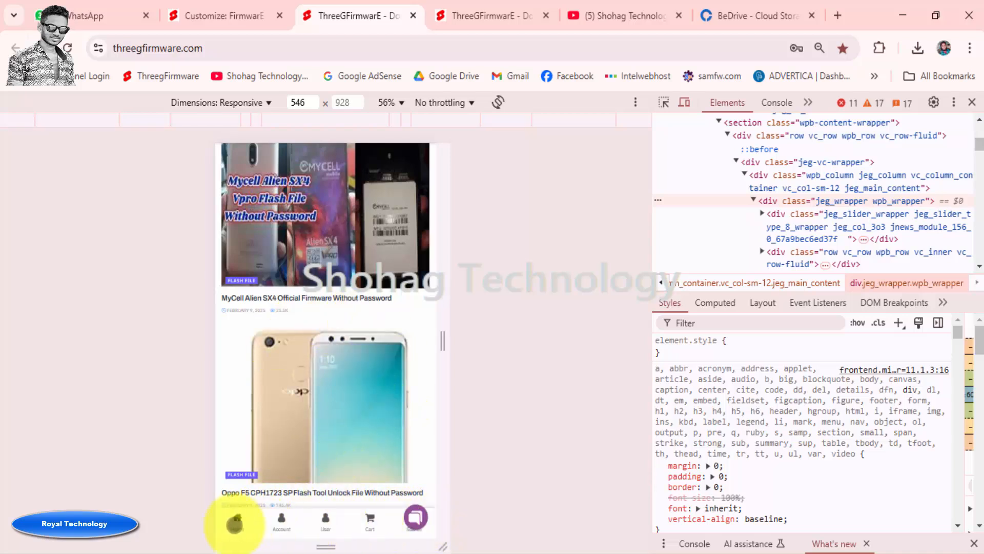
- Return to the Customizer and review the icon usage notes and the last menu item's fields, leaving that item collapsed
click(233, 18)
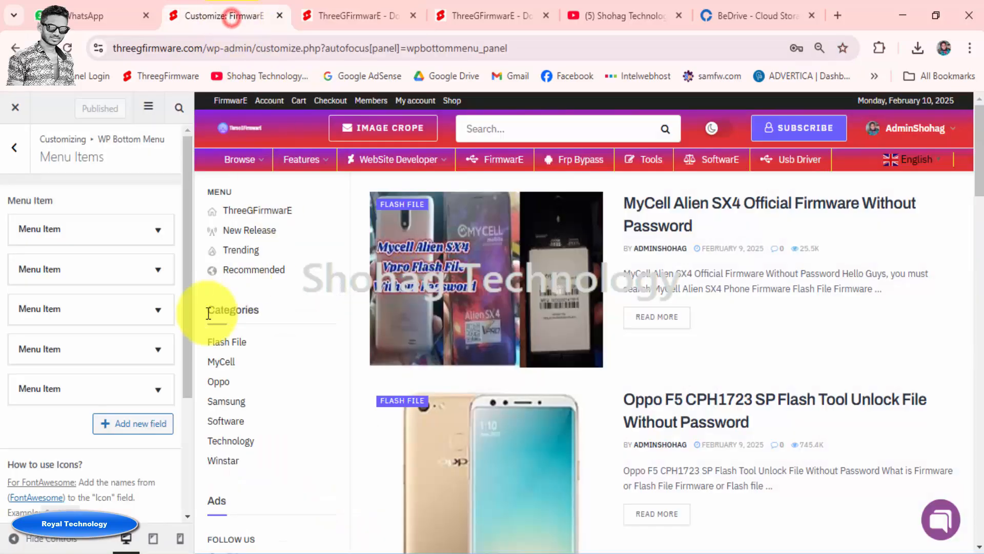
scroll(72, 423, down, 3)
scroll(70, 426, up, 3)
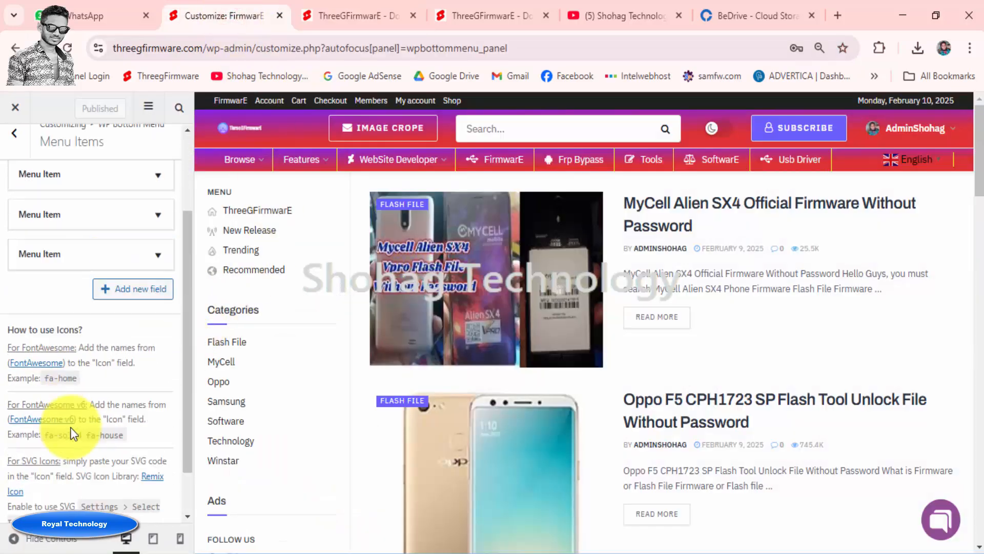
click(157, 389)
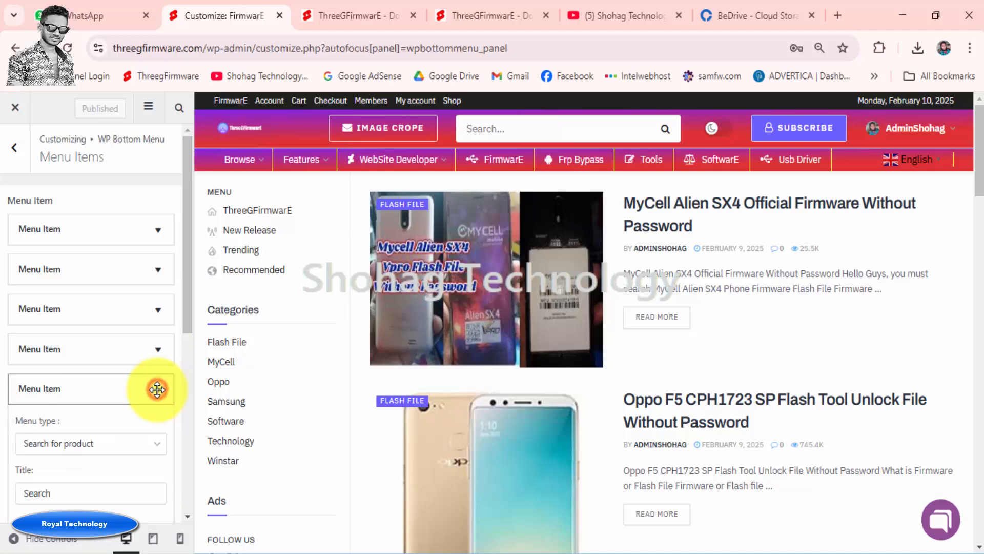
scroll(128, 439, down, 5)
scroll(120, 440, up, 5)
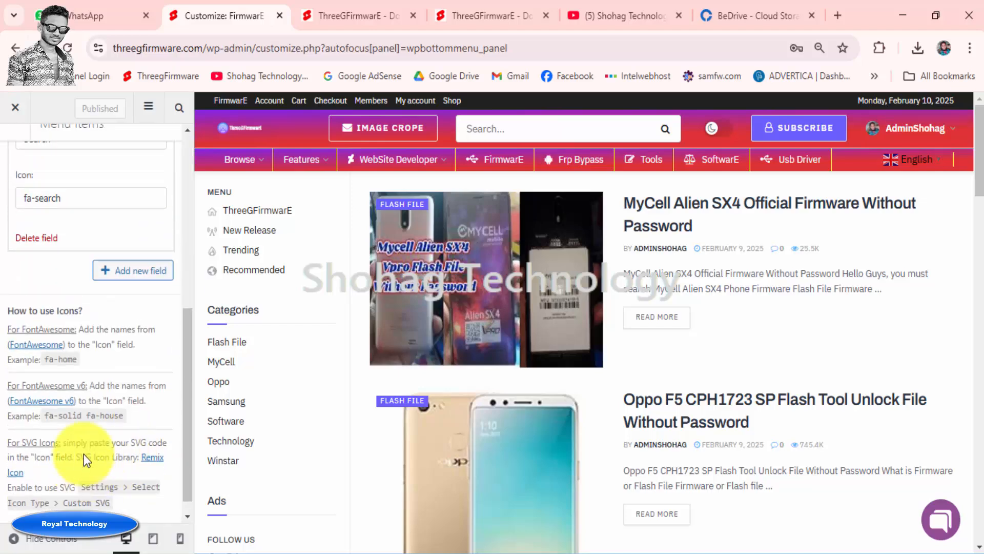
click(55, 388)
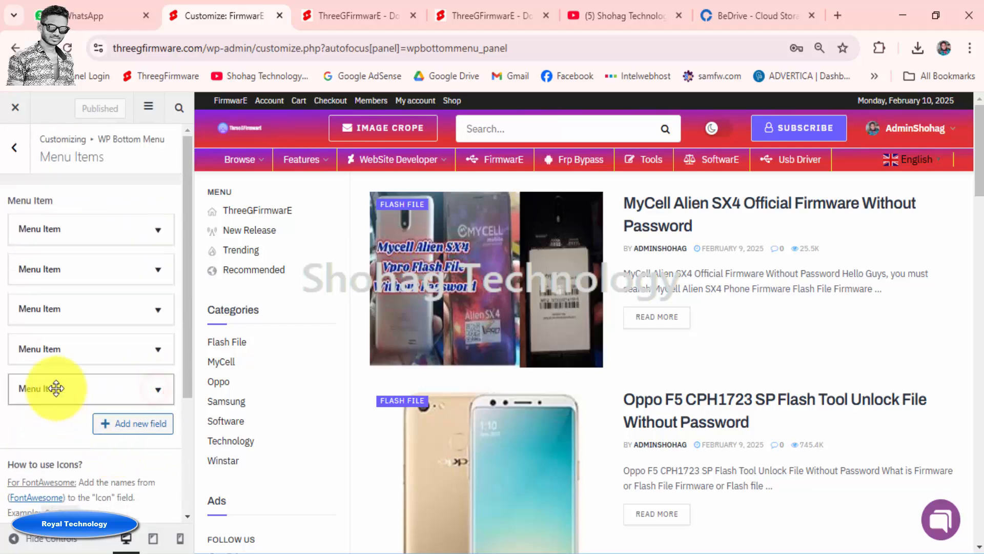
- Review the Customize section's options down to the cart and account name settings, and return to the WP Bottom Menu section list
click(15, 147)
click(88, 256)
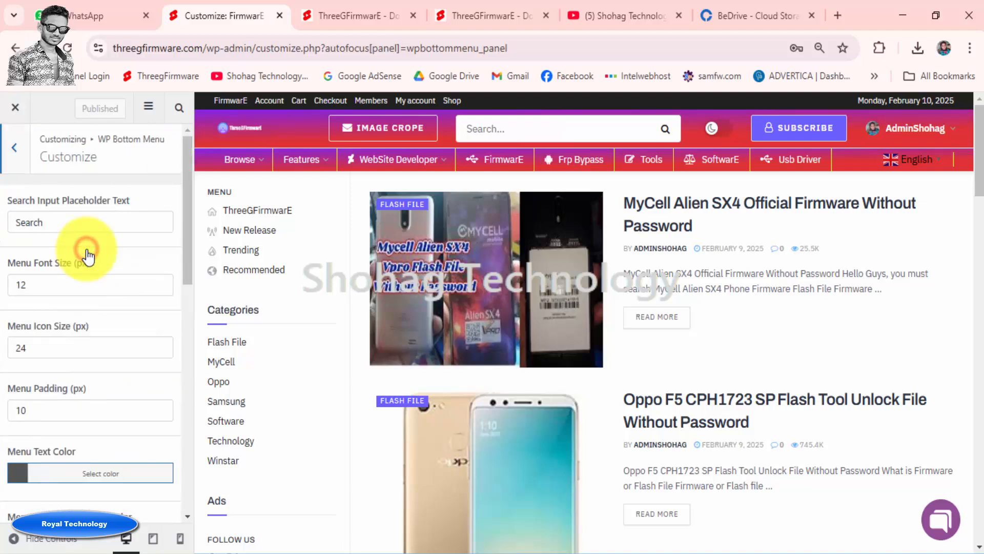
scroll(72, 274, down, 5)
scroll(71, 262, down, 7)
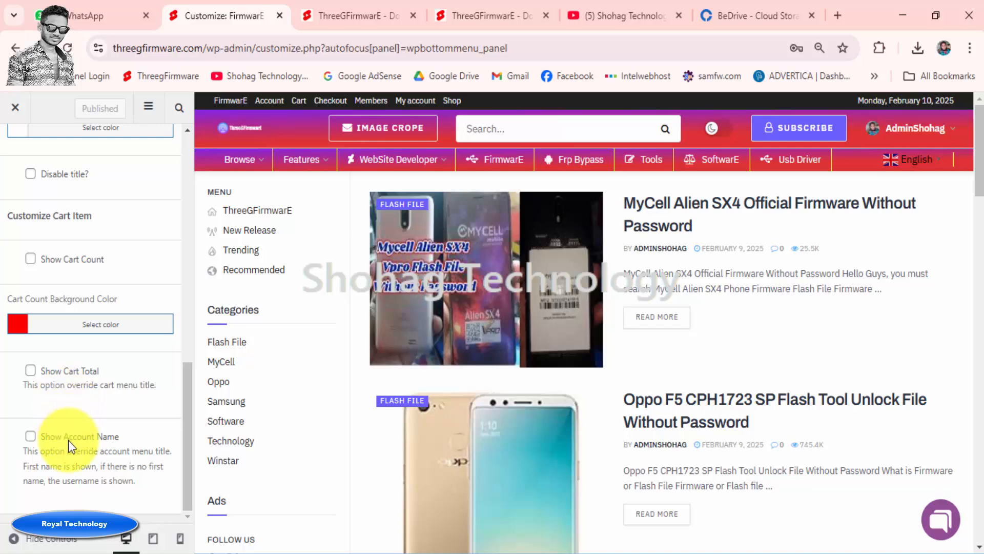
scroll(68, 439, up, 12)
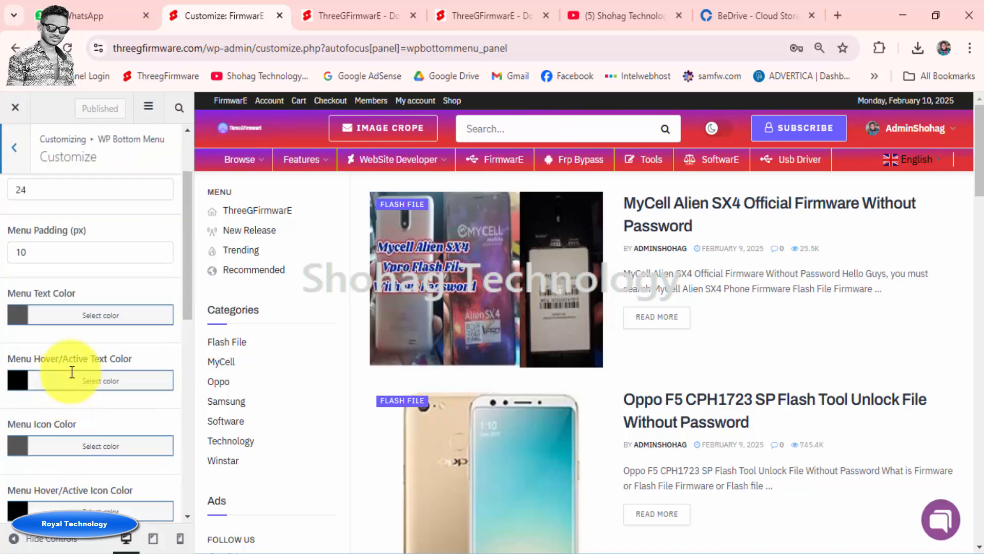
click(16, 150)
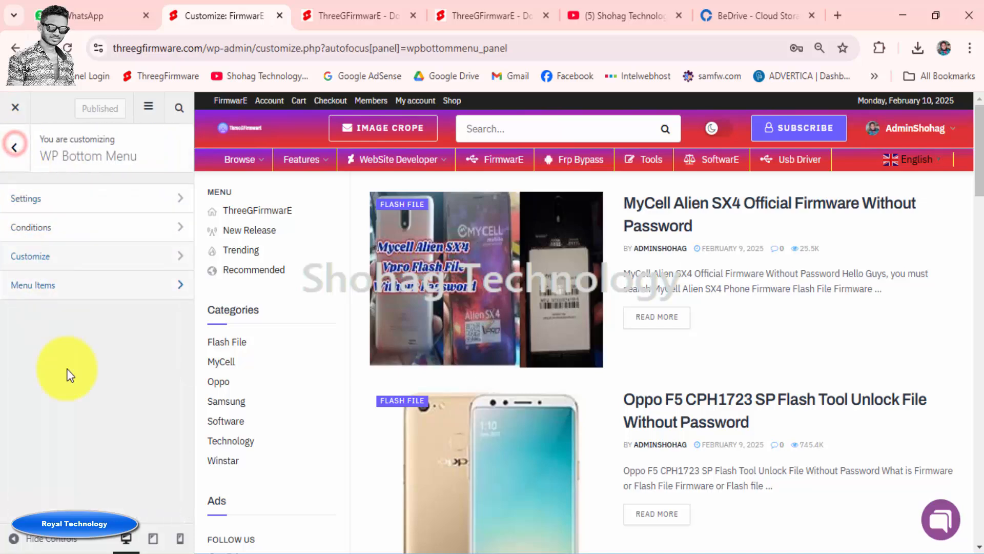
- Switch to the open YouTube channel page and view it, followed by the BeDrive cloud storage home page
click(627, 20)
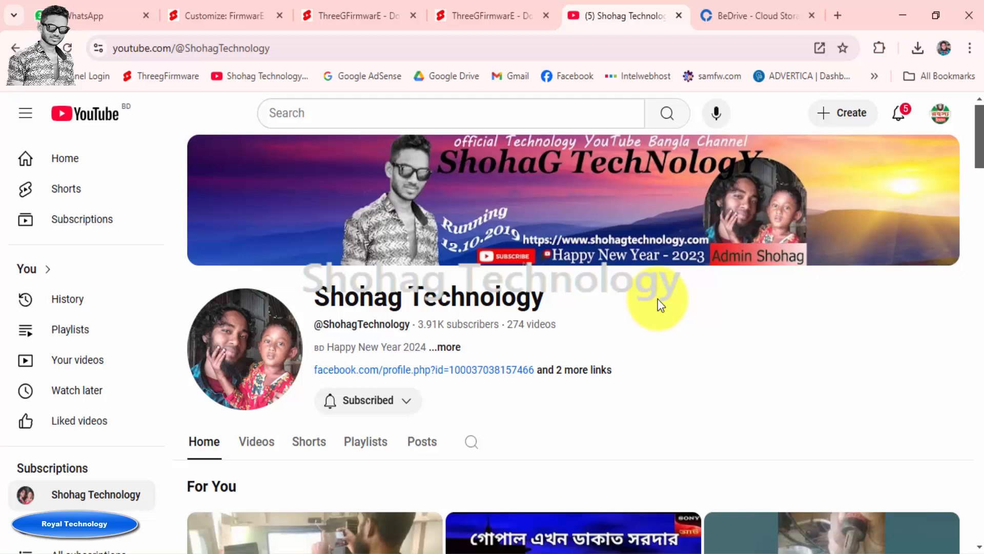
click(764, 17)
scroll(553, 346, up, 15)
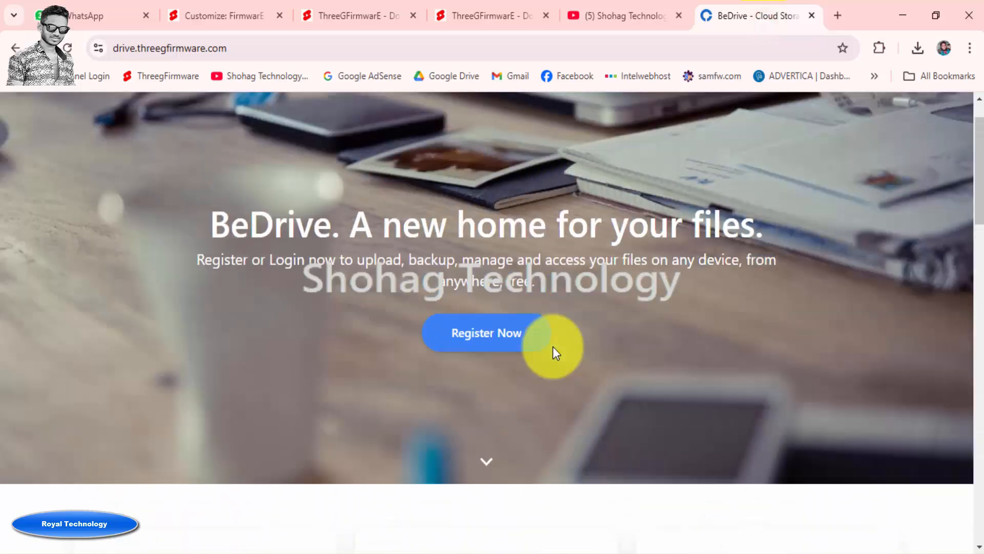